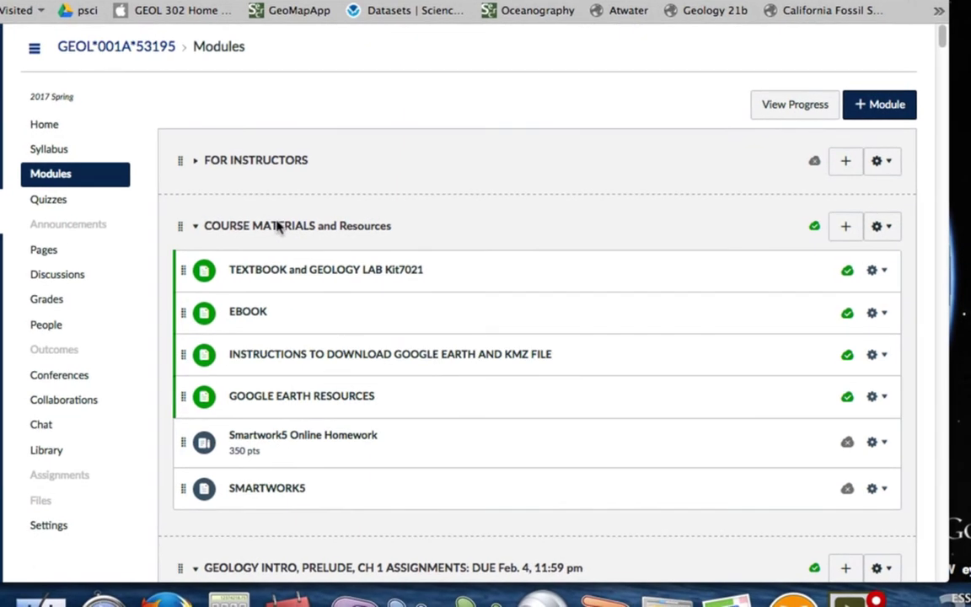
Step: Open the GOOGLE EARTH RESOURCES page, follow its GeoTours link and start downloading the Geotours.kmz file
click(335, 395)
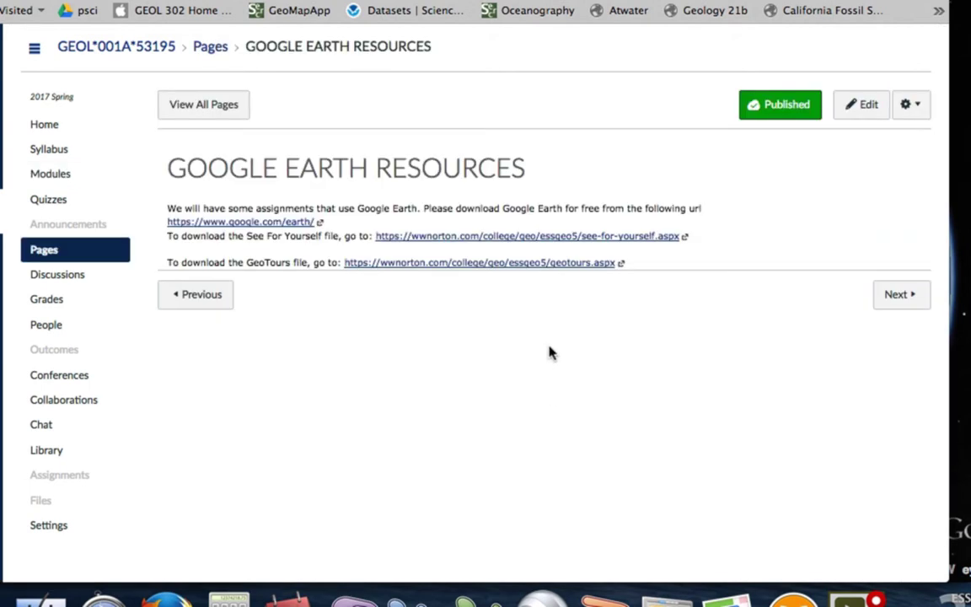
click(395, 261)
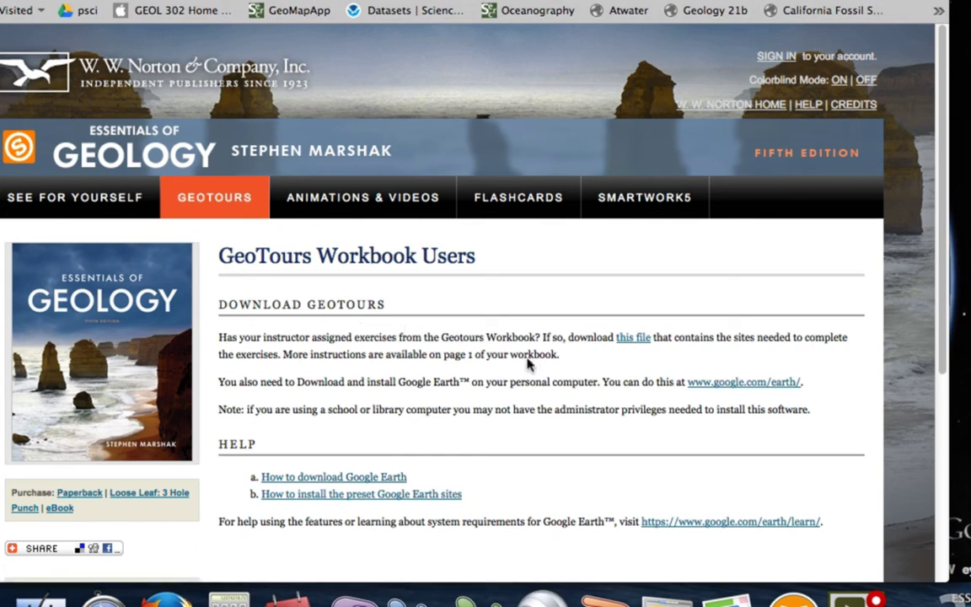
click(624, 338)
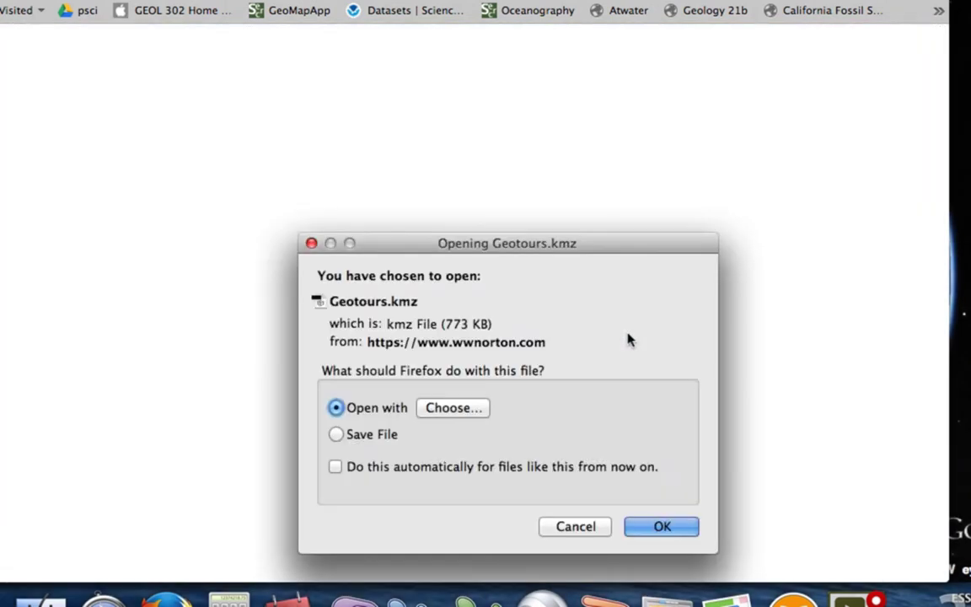
Step: Choose Google Earth Pro as the application for Geotours.kmz and open the file with it
click(448, 408)
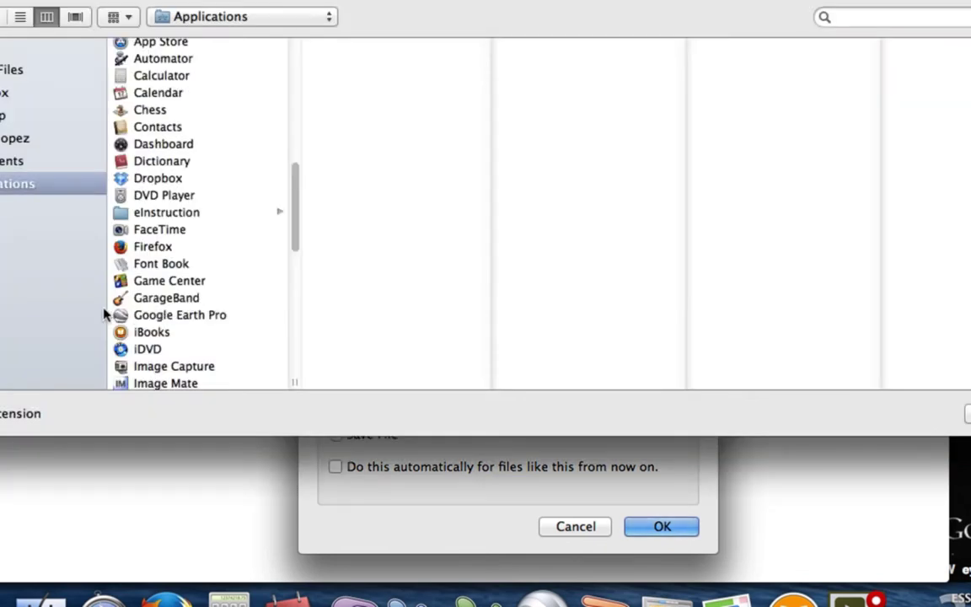
click(156, 314)
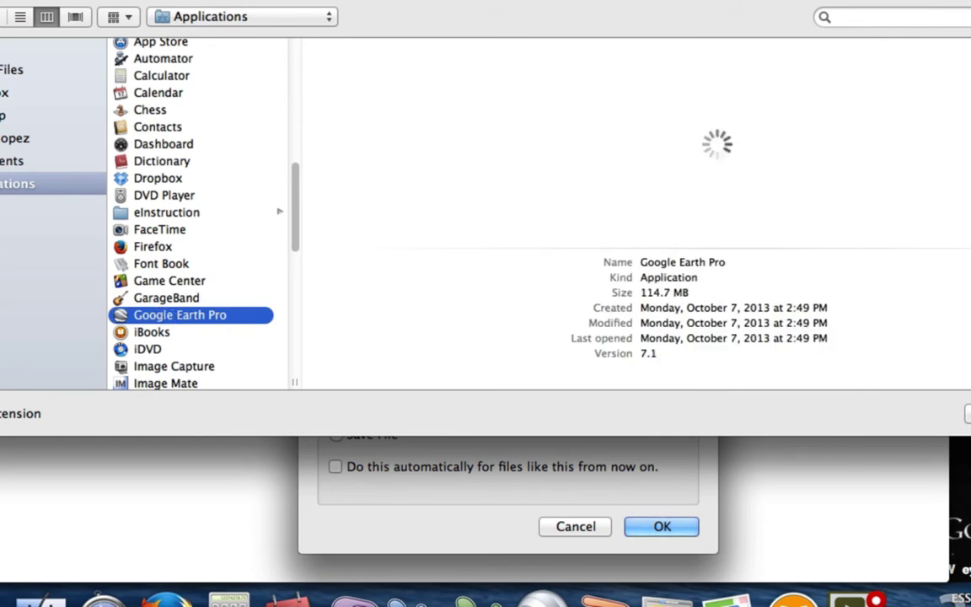
key(Return)
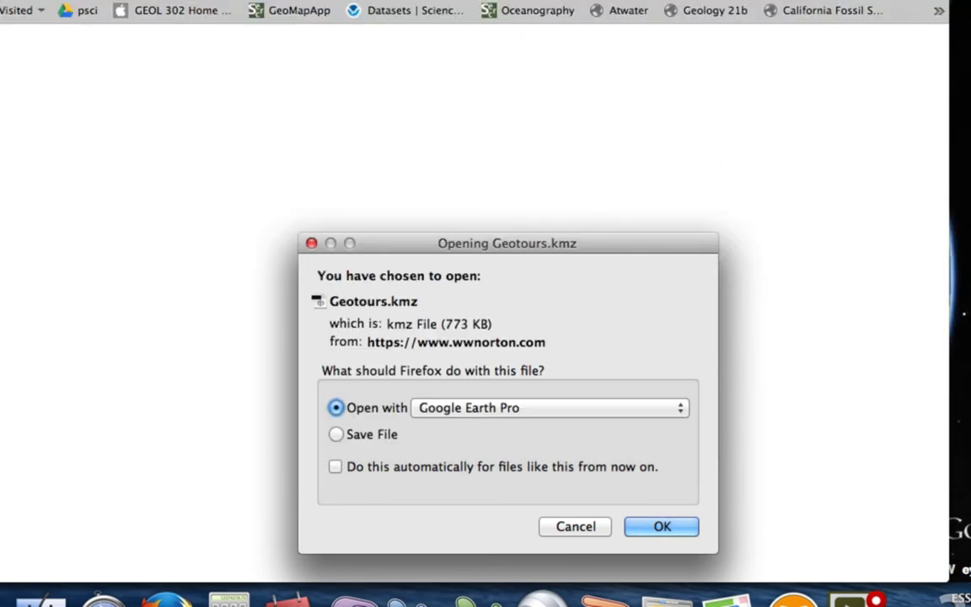
click(662, 526)
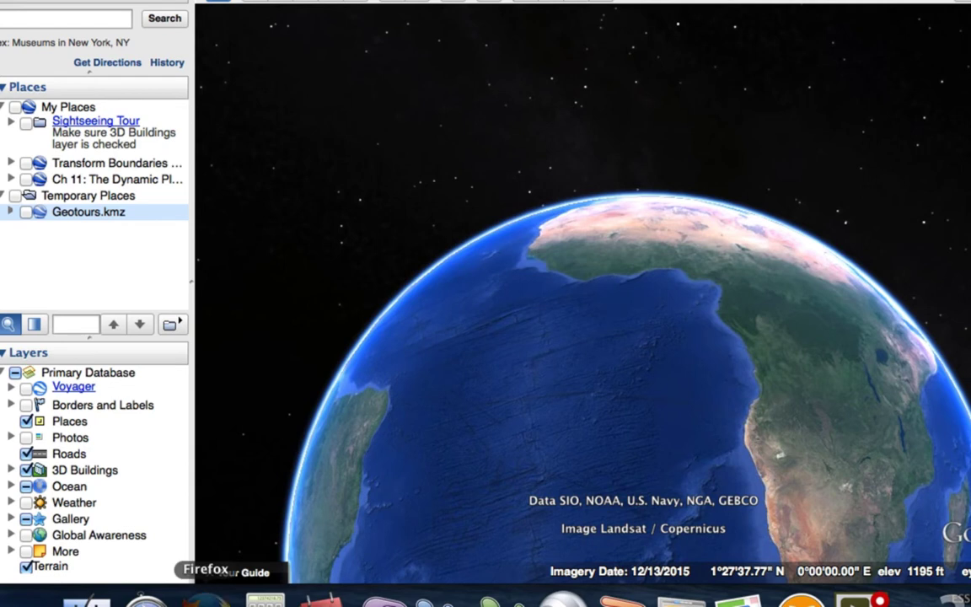
Step: Switch to Firefox and preview the LAB GEOTOUR WORKSHEET A: EARTH SKY quiz from the course modules, going to its first question
click(205, 600)
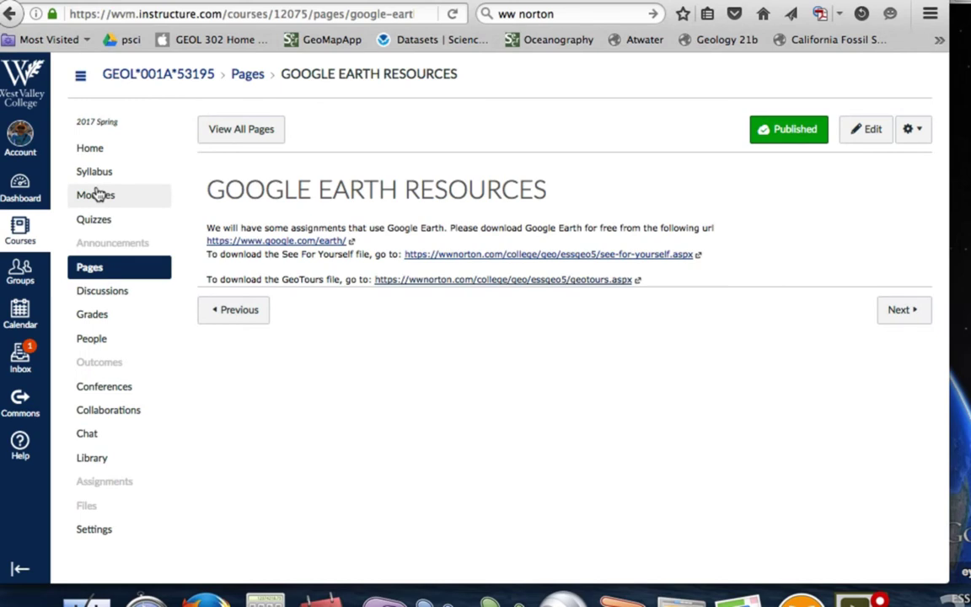
click(95, 194)
scroll(940, 493, down, 10)
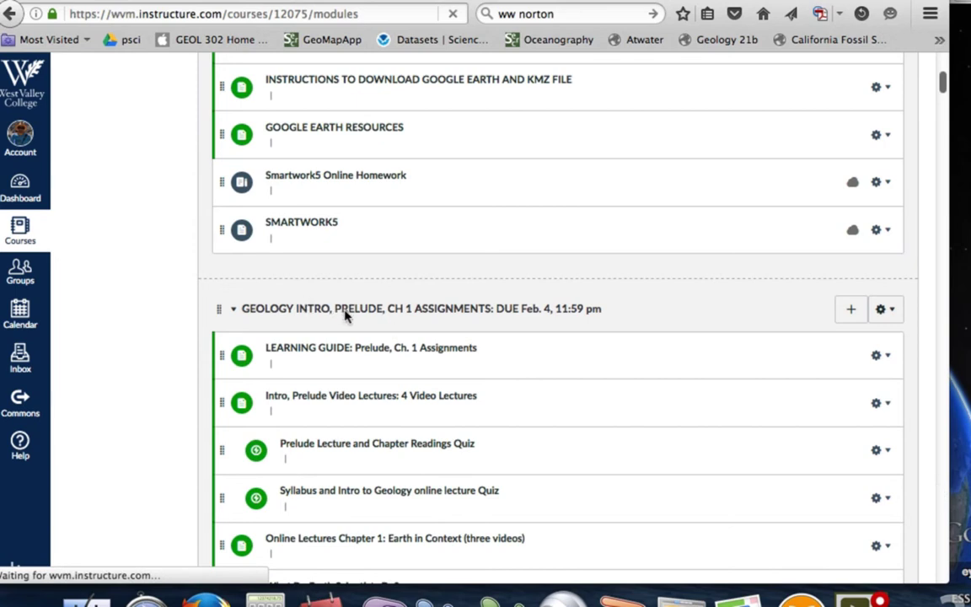
scroll(388, 315, down, 3)
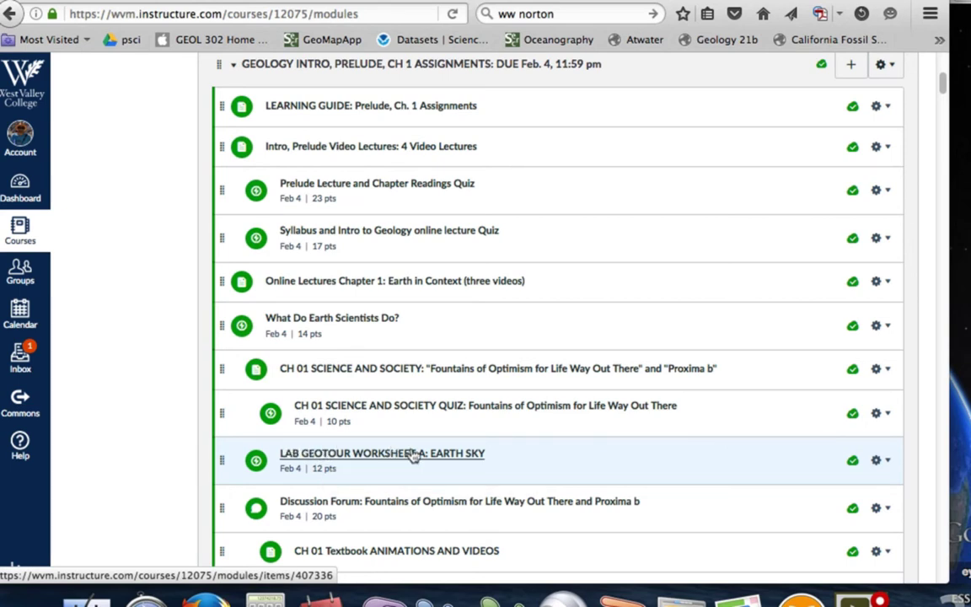
click(356, 453)
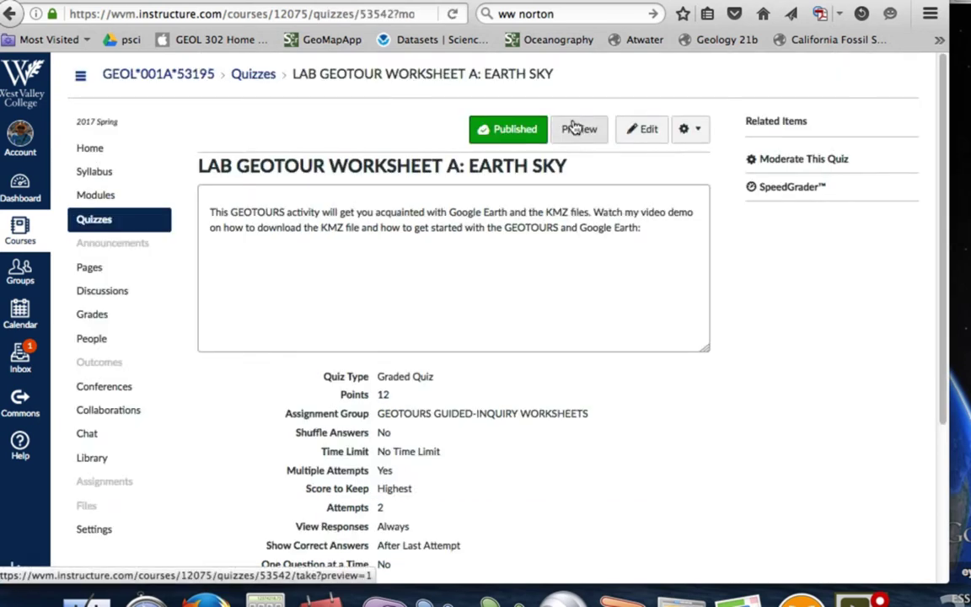
click(573, 128)
scroll(911, 371, down, 5)
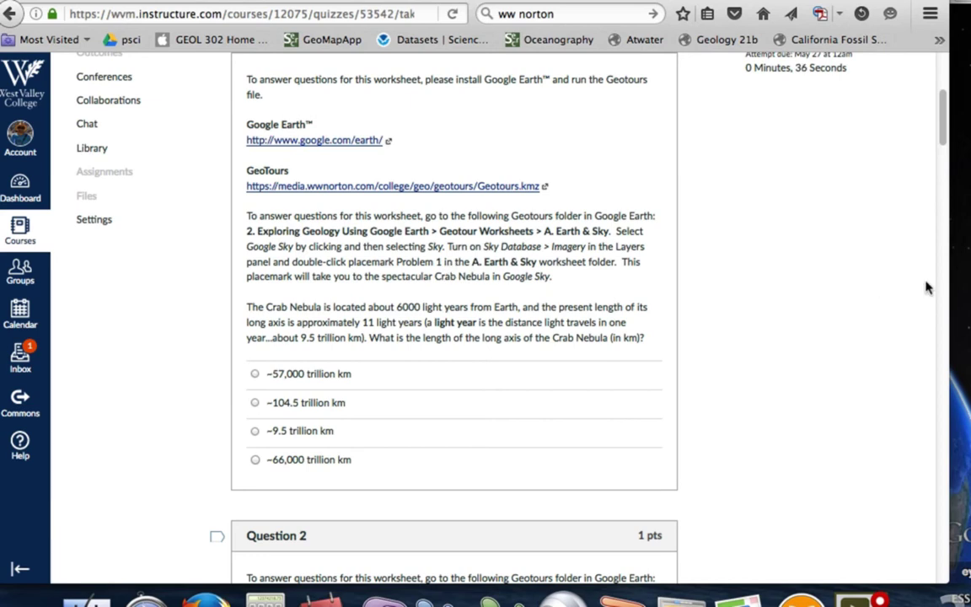
Step: In Google Earth Pro, expand Geotours.kmz through Section 2 and Geotour Worksheets, then enable and expand the A. Earth & Sky folder
key(super+Tab)
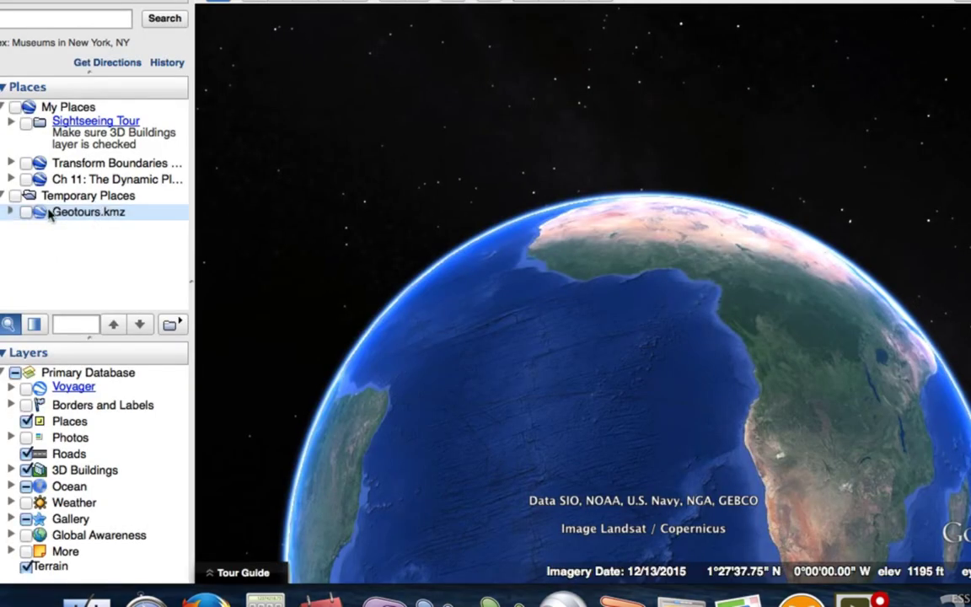
click(7, 210)
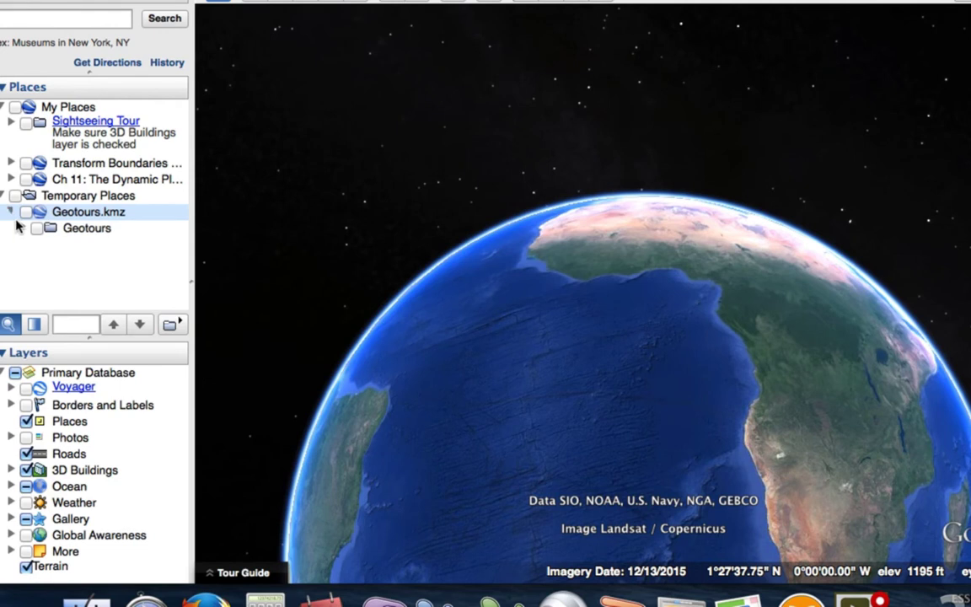
click(18, 228)
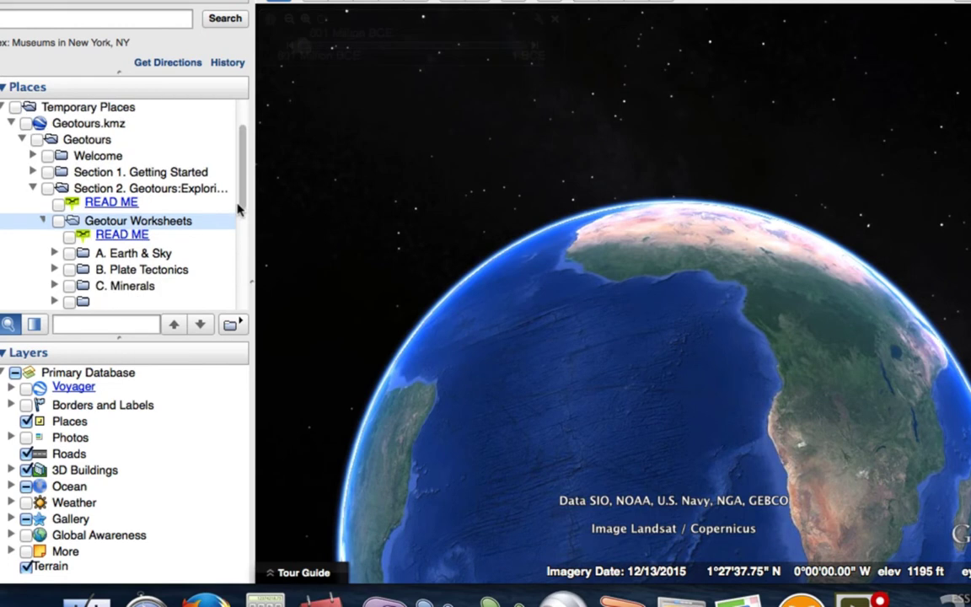
scroll(239, 211, down, 4)
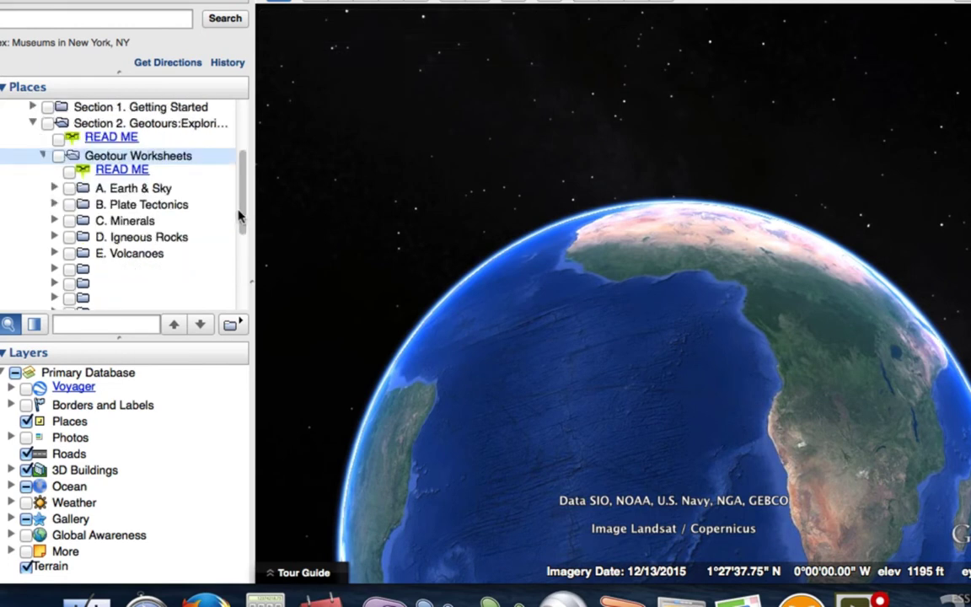
scroll(105, 164, down, 1)
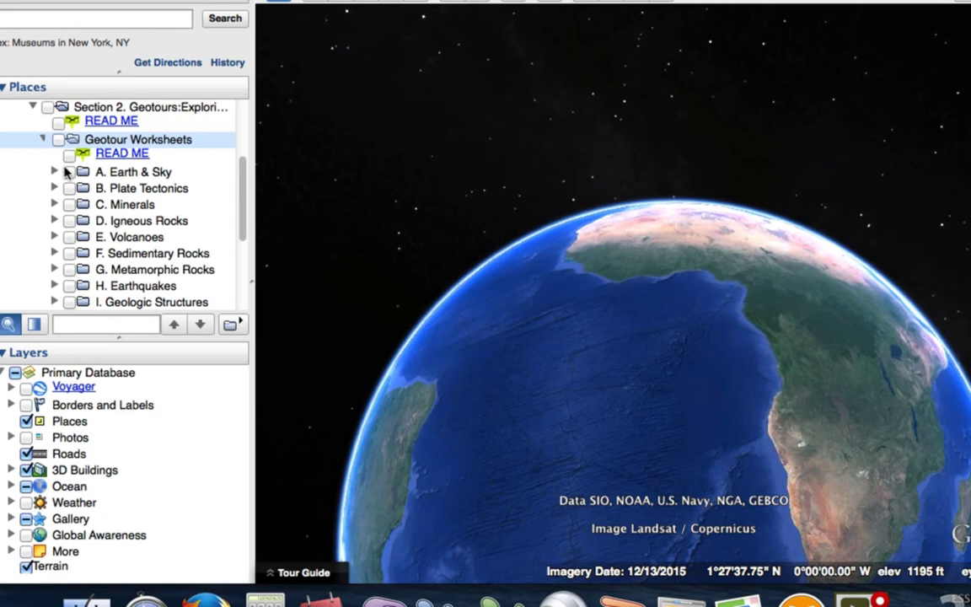
click(67, 171)
click(52, 172)
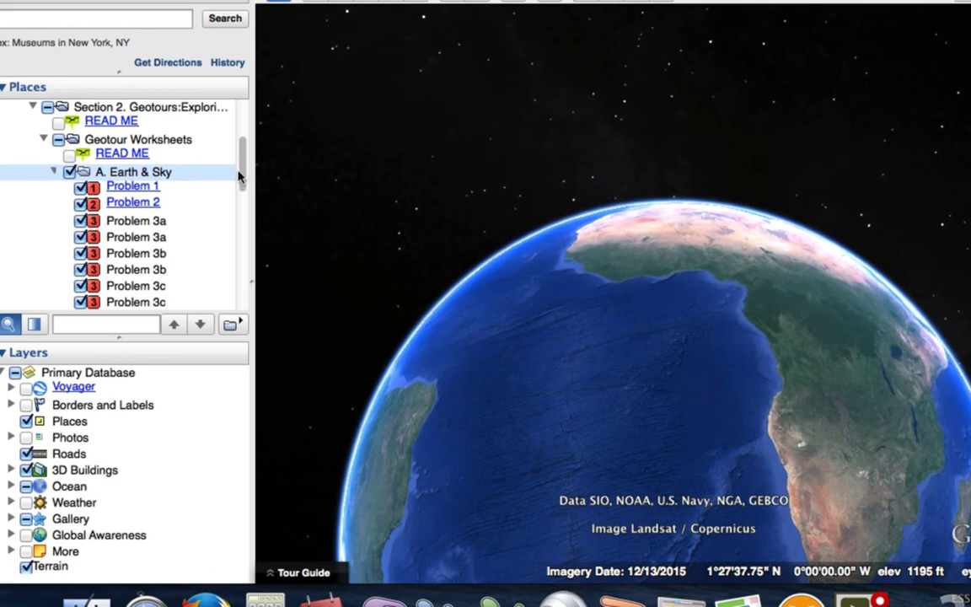
drag(240, 173, 241, 187)
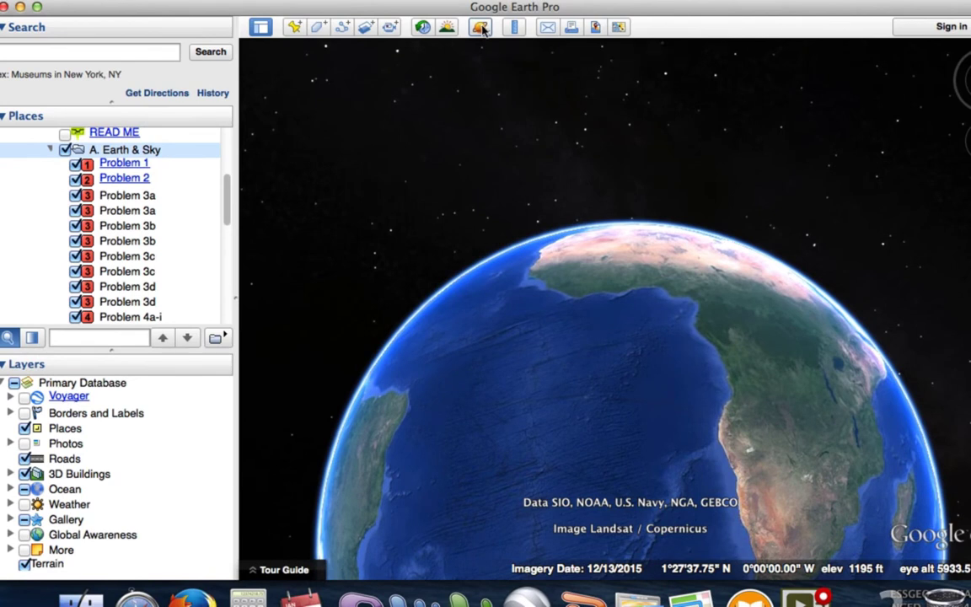
Step: Change the view from Earth to Sky, fly to the Problem 1 placemark and close its information balloon
click(481, 28)
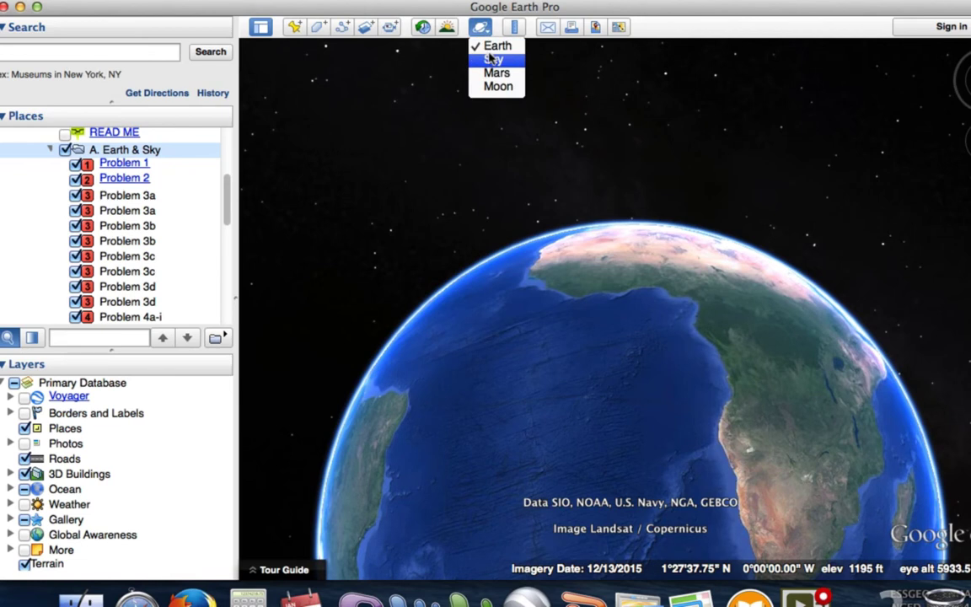
click(493, 59)
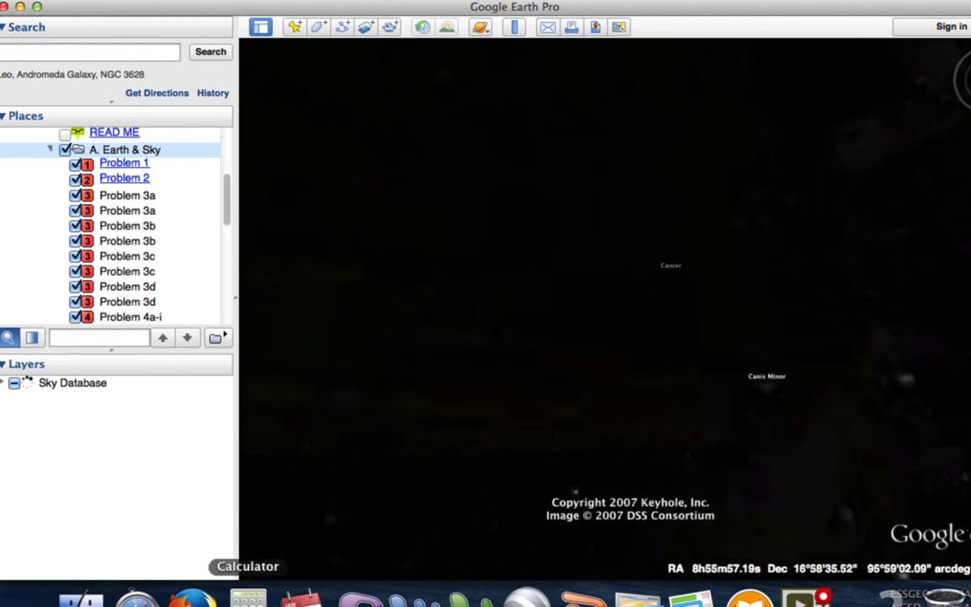
click(192, 597)
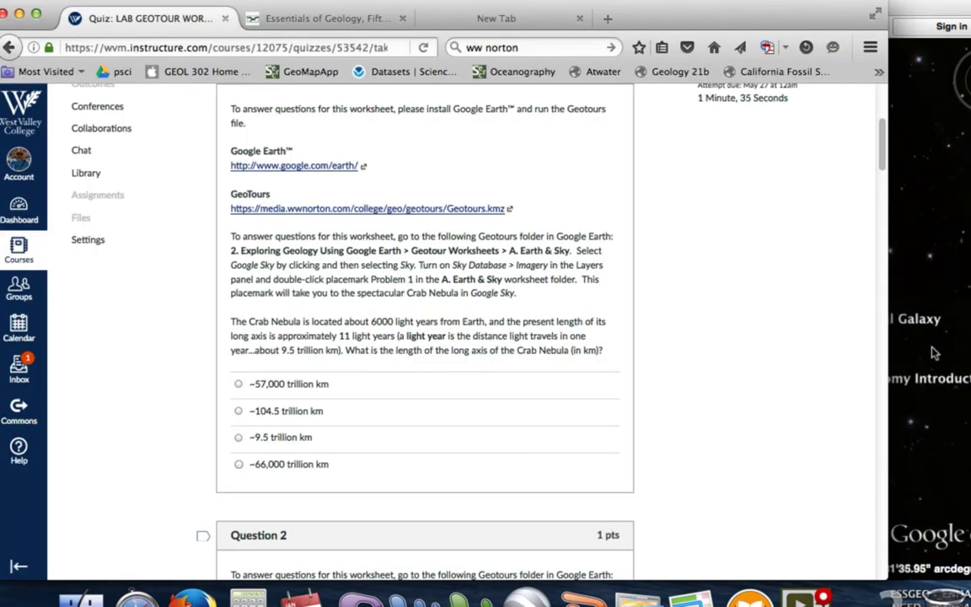
click(903, 321)
click(118, 163)
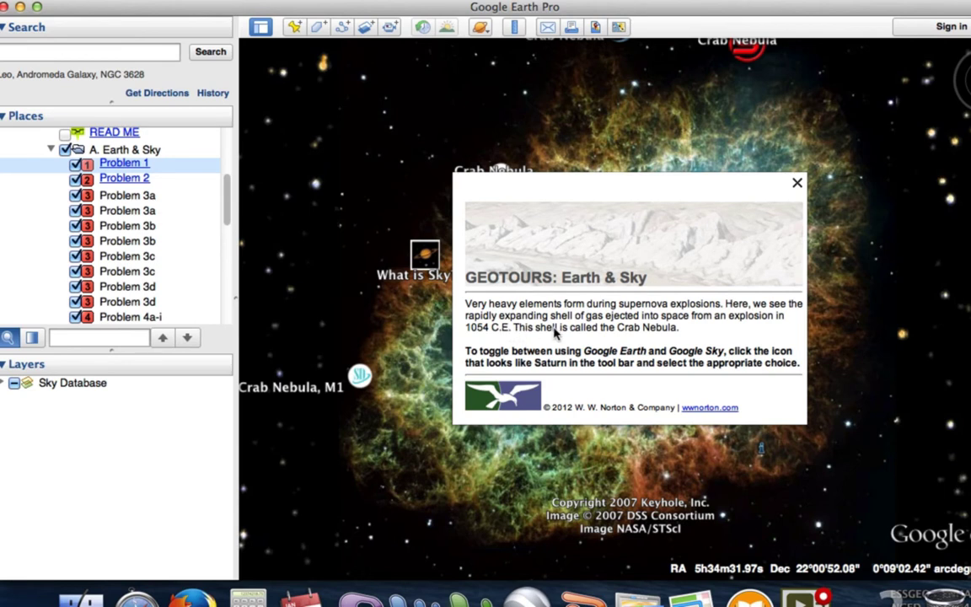
click(796, 183)
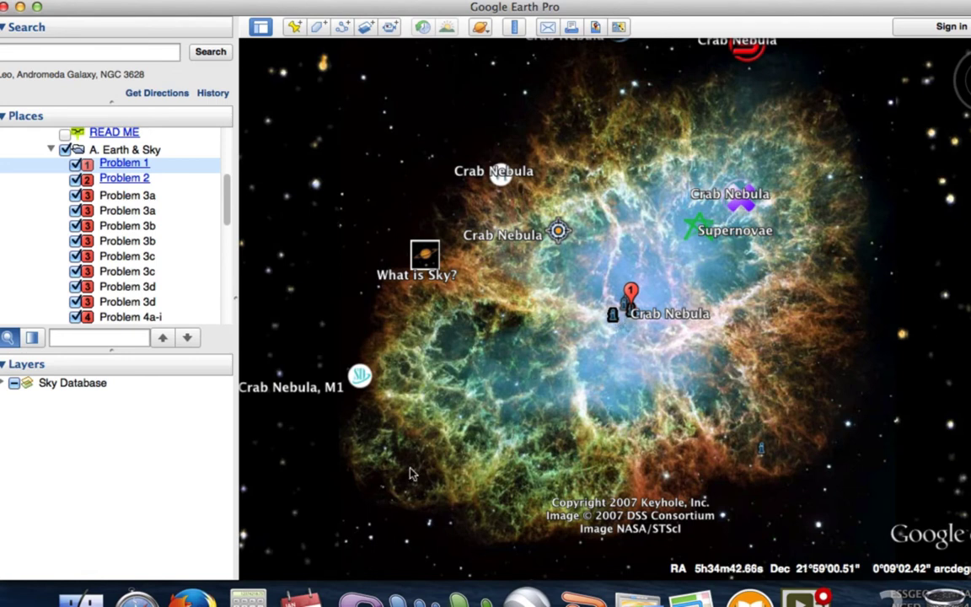
Step: Multiply 11 by 9.5 in the calculator and answer Question 1 in Firefox with ~104.5 trillion km
click(192, 596)
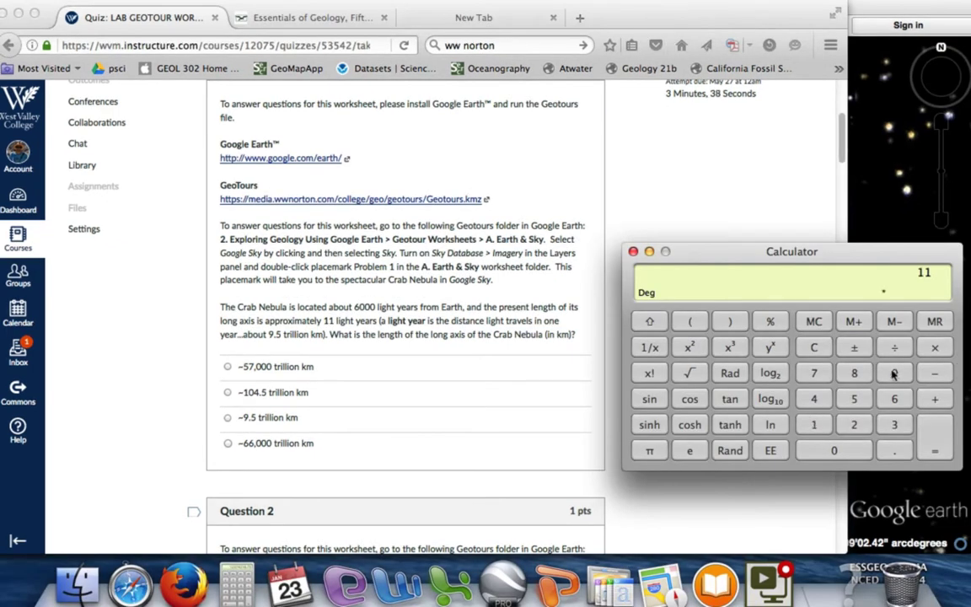
click(890, 374)
click(894, 450)
click(855, 399)
click(935, 450)
click(227, 392)
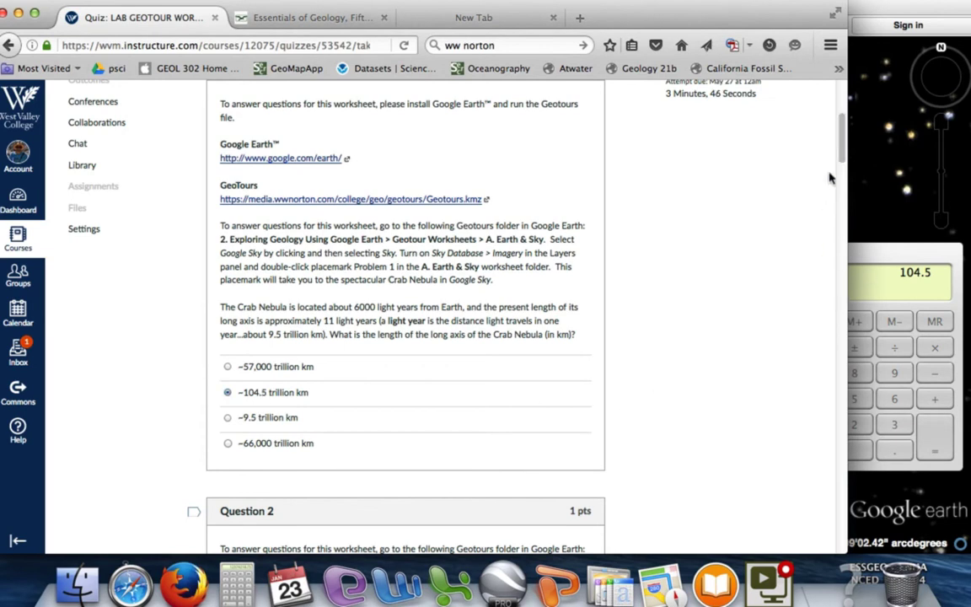
Step: Answer Question 2, about the element probably formed in a supernova, with Gold (Au)
drag(841, 152, 833, 200)
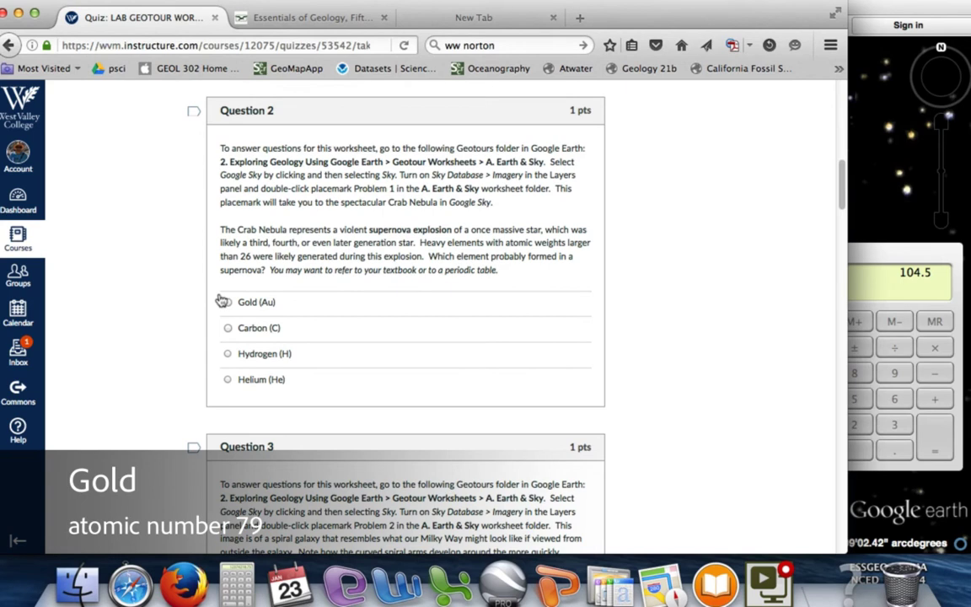
click(224, 302)
Step: Fly to the Problem 2 placemark in Google Earth Pro and answer Question 3 in Firefox with clockwise
scroll(840, 206, down, 3)
drag(840, 207, 832, 241)
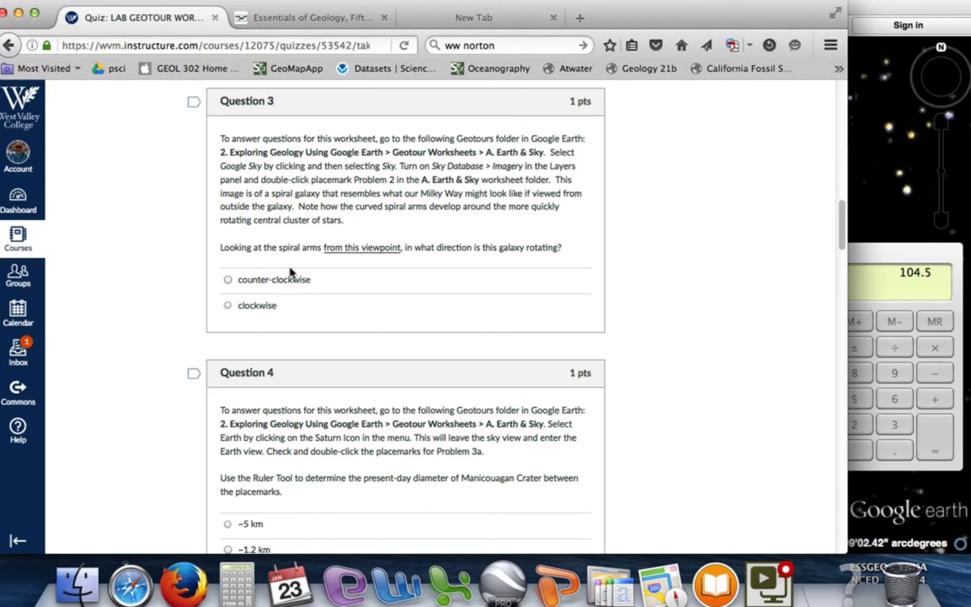
click(896, 210)
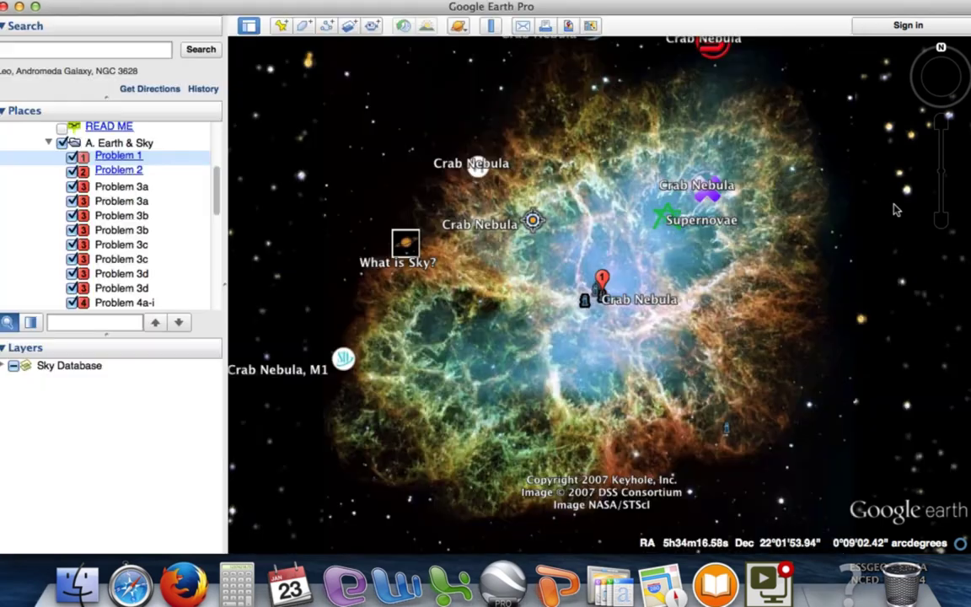
double_click(113, 170)
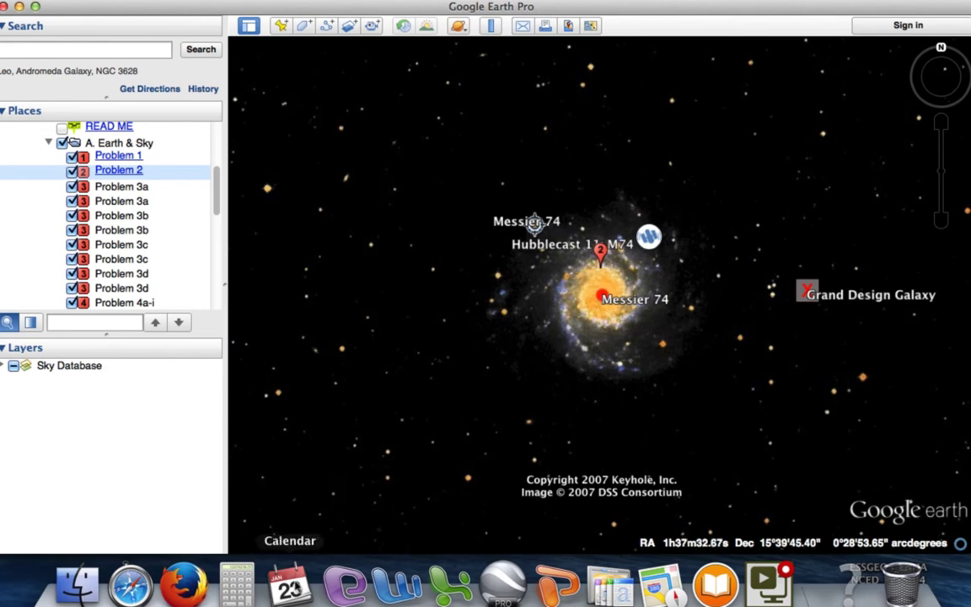
click(183, 583)
click(226, 305)
Step: Read Question 4's instructions, then return Google Earth Pro to Earth view and fly to the first Problem 3a placemark
drag(840, 244, 839, 275)
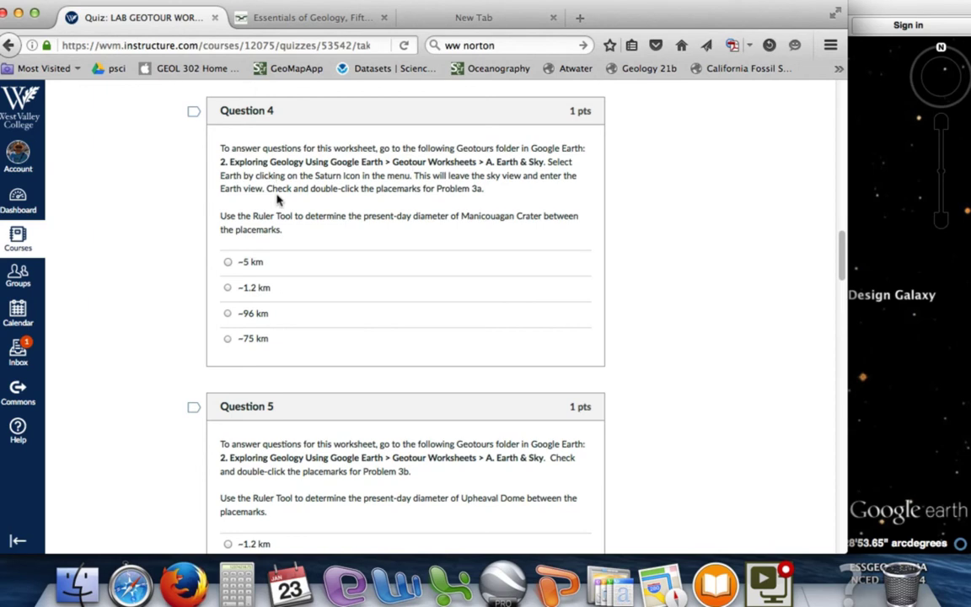
drag(253, 212, 284, 213)
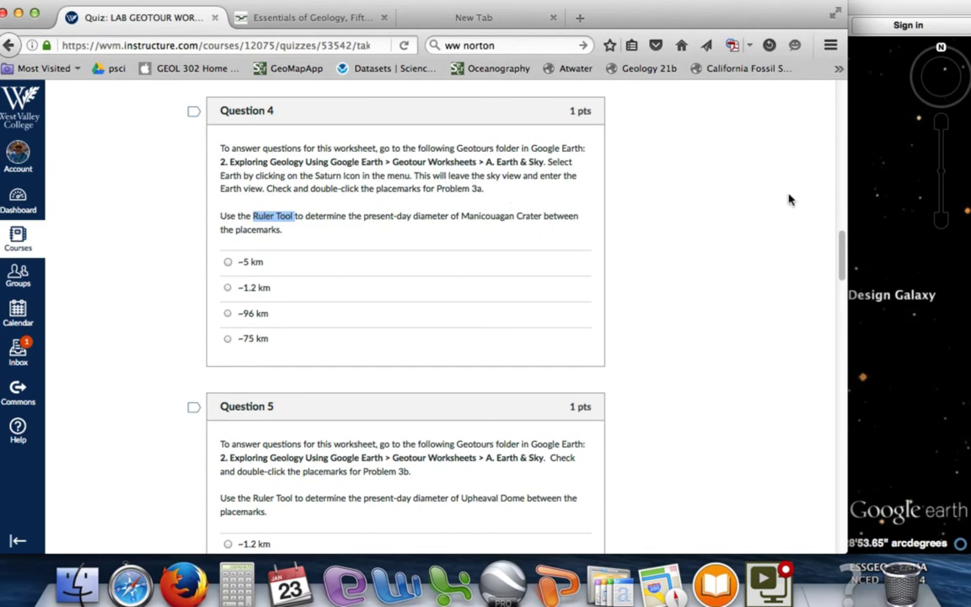
click(872, 196)
click(458, 25)
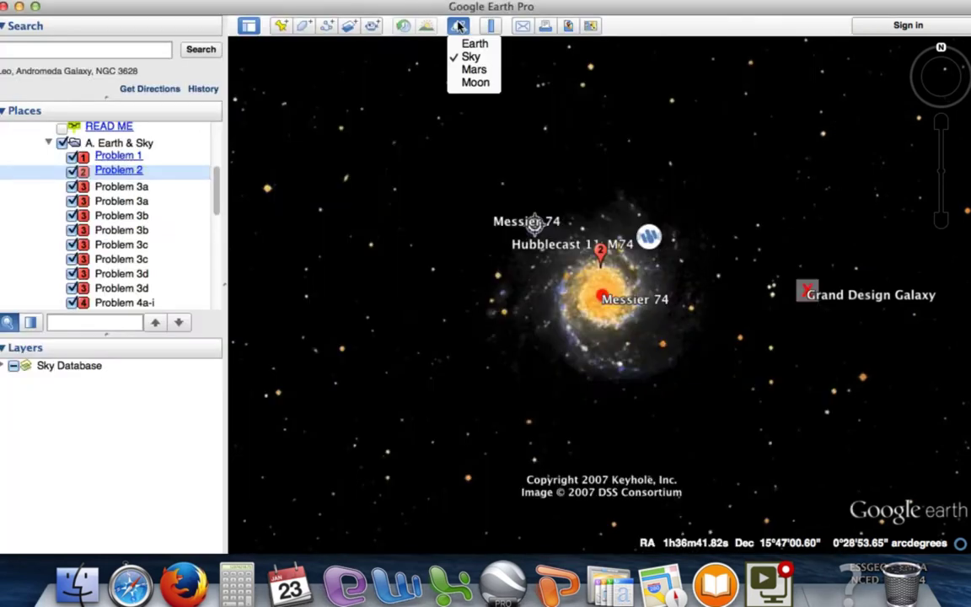
click(469, 43)
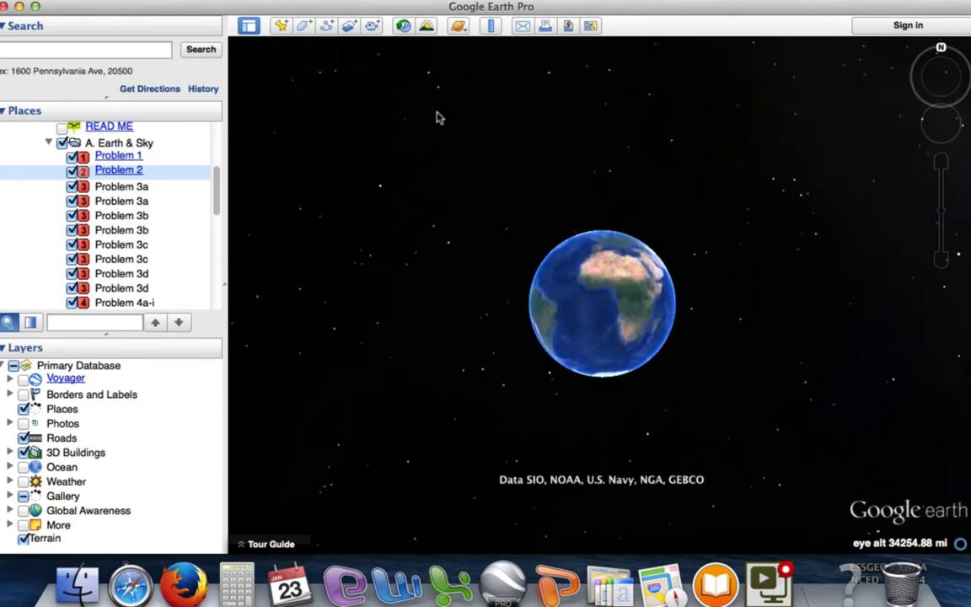
click(120, 186)
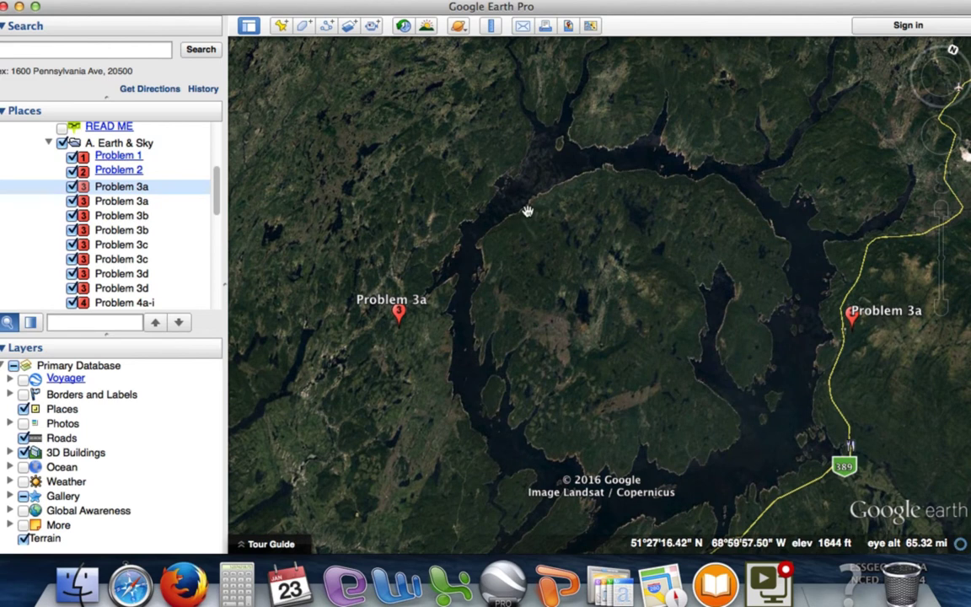
Step: Measure the distance between the two Problem 3a placemarks across Manicouagan Crater with a straight ruler line in kilometers
click(493, 26)
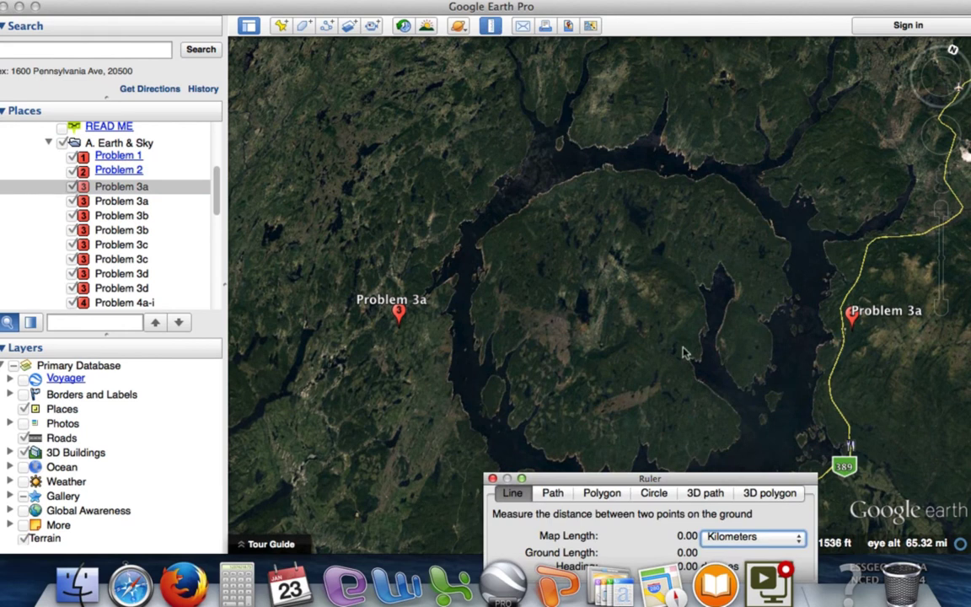
drag(665, 477, 480, 387)
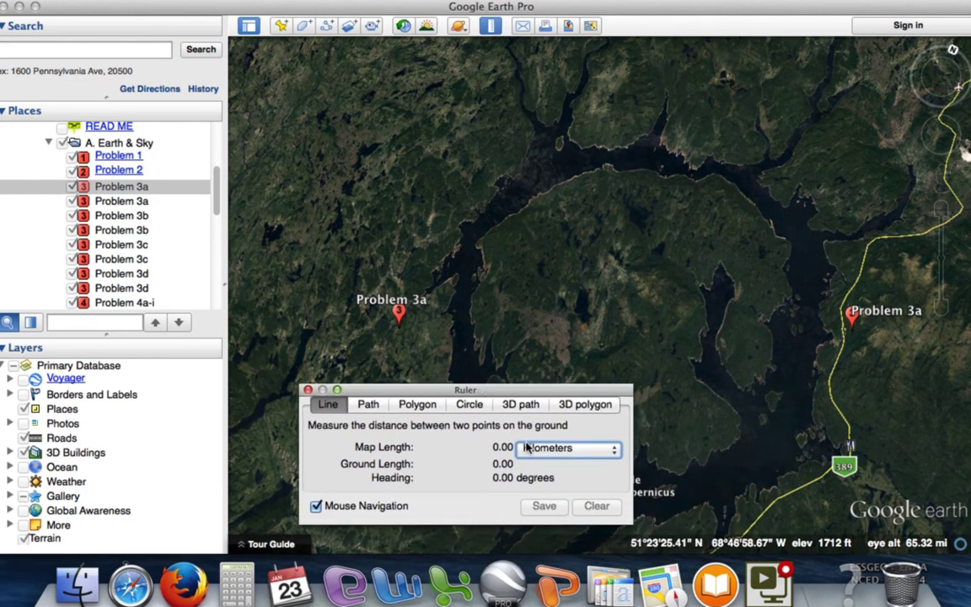
click(184, 584)
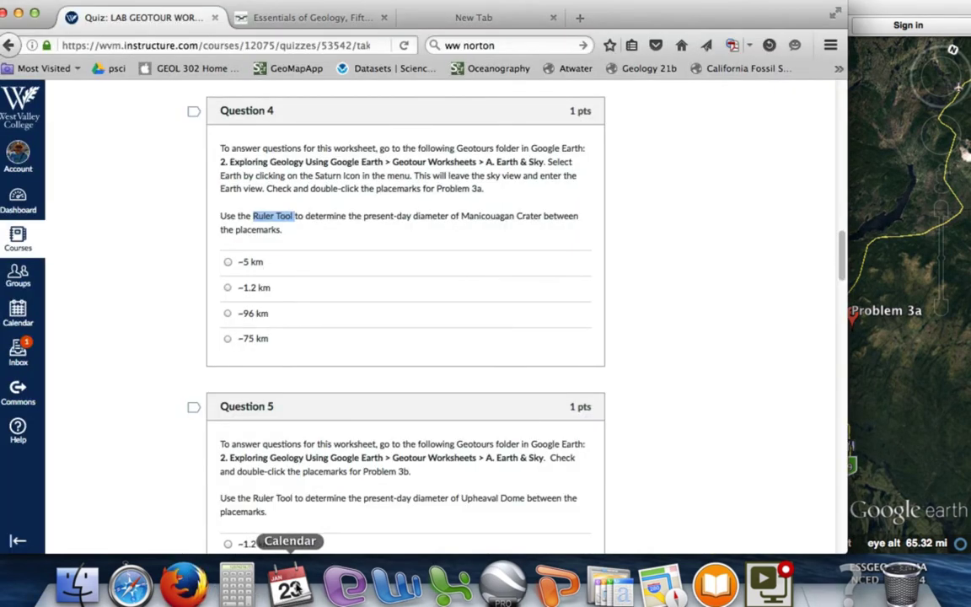
click(860, 396)
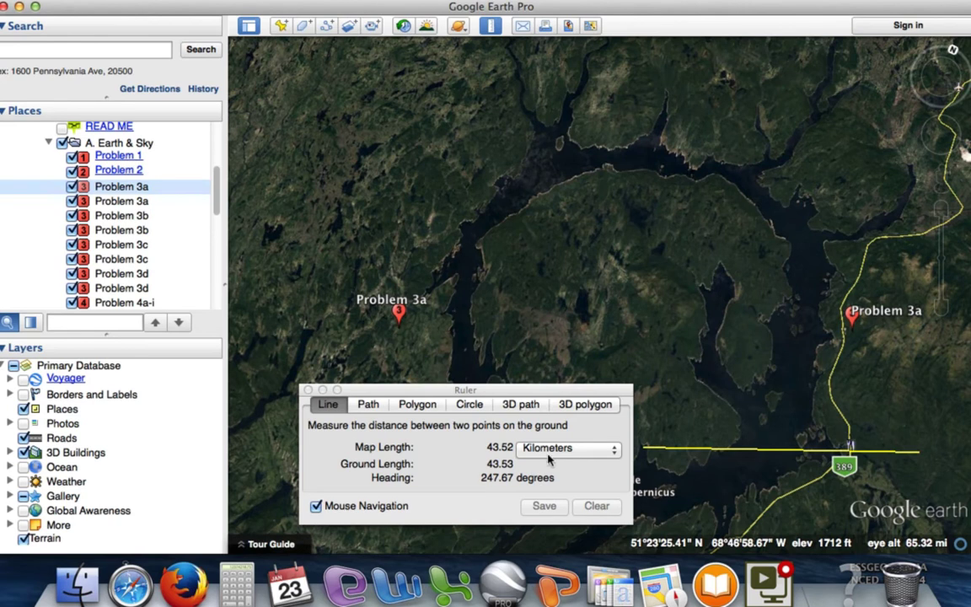
click(627, 448)
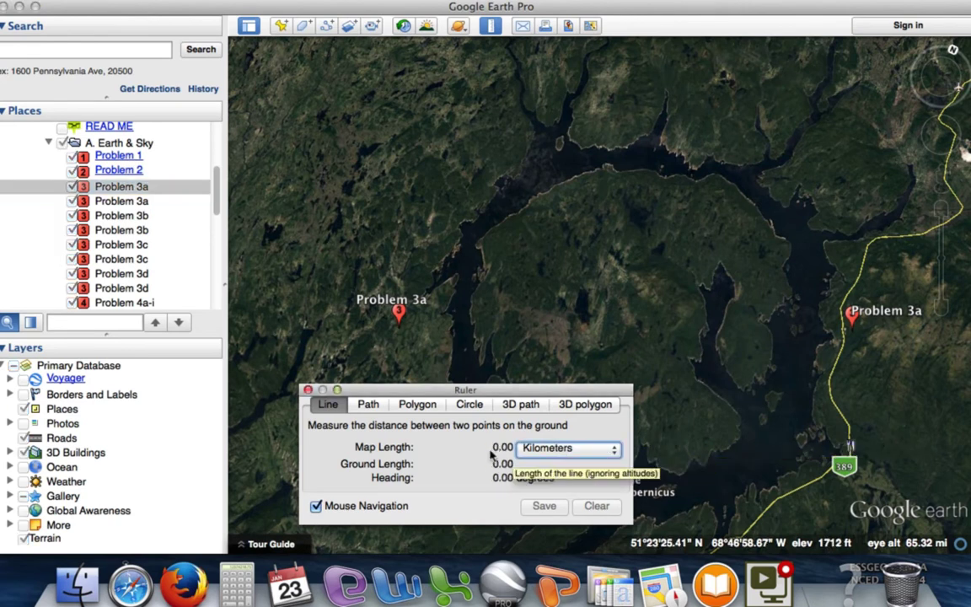
click(399, 314)
click(399, 315)
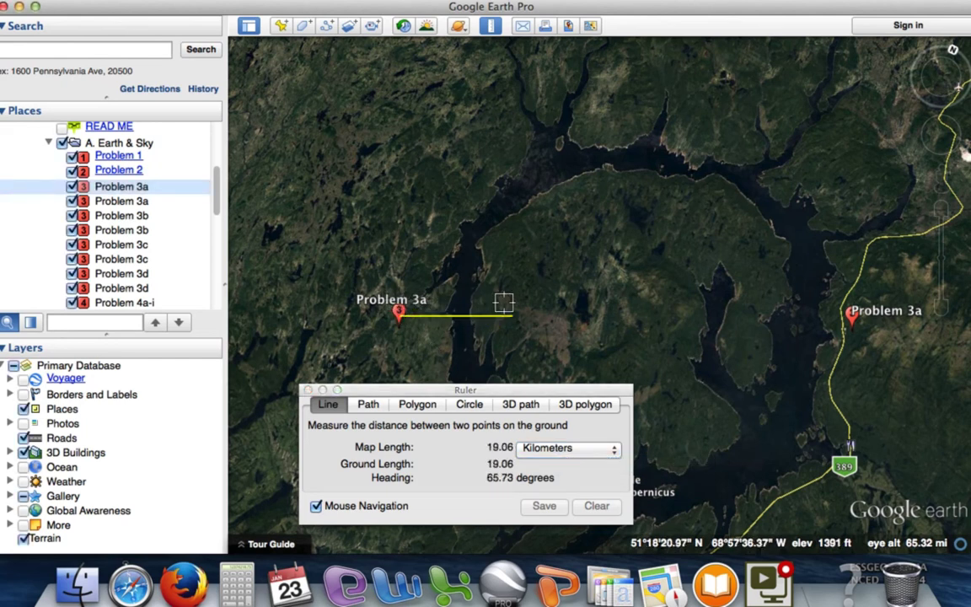
click(629, 293)
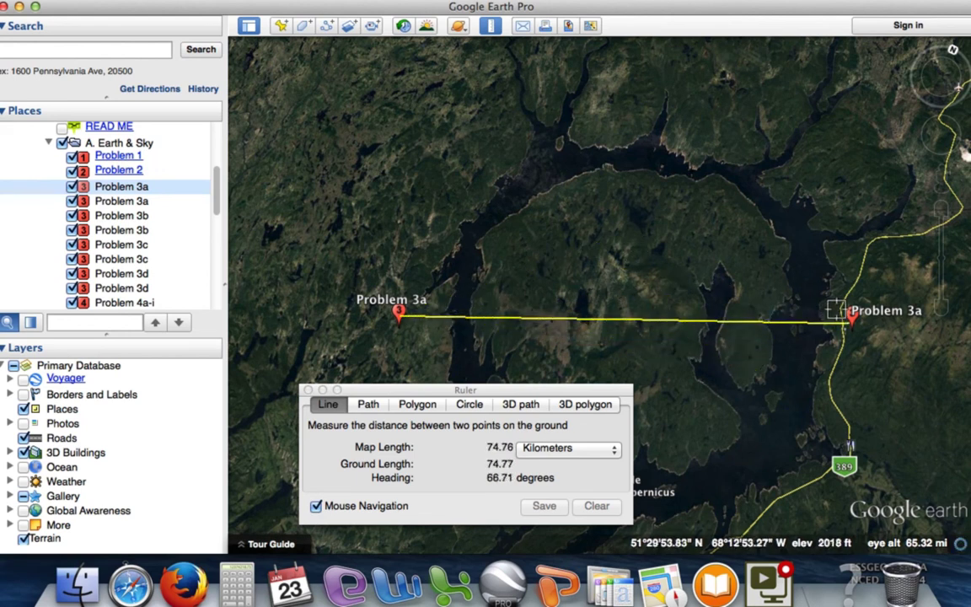
click(840, 318)
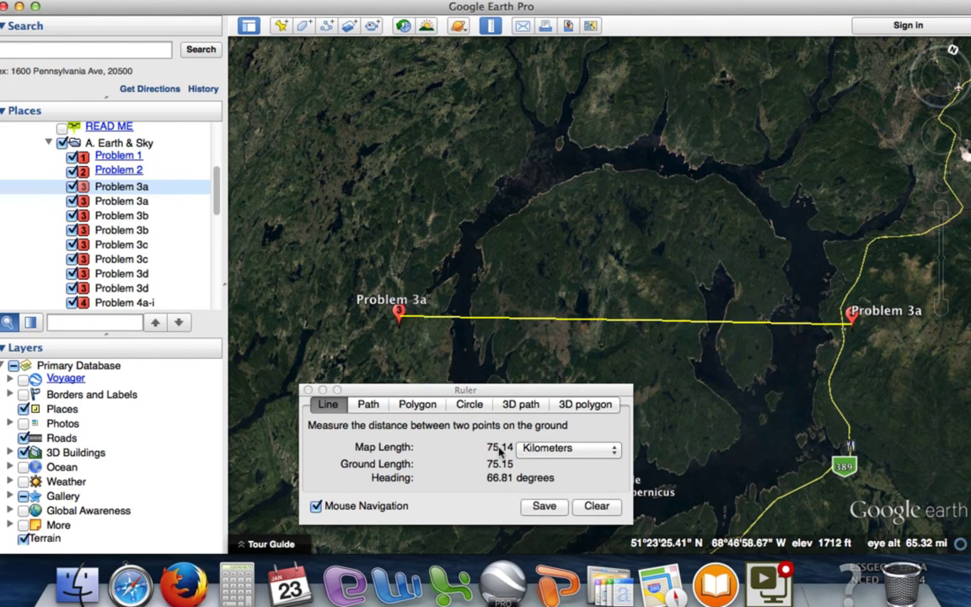
Step: Answer Question 4 in Firefox with ~75 km and return to Google Earth Pro
click(185, 582)
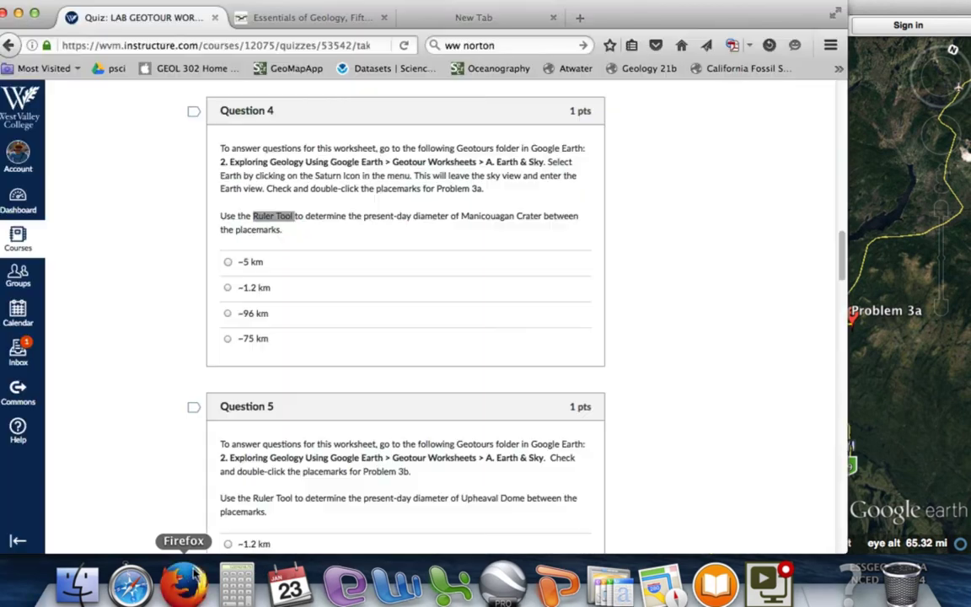
click(226, 338)
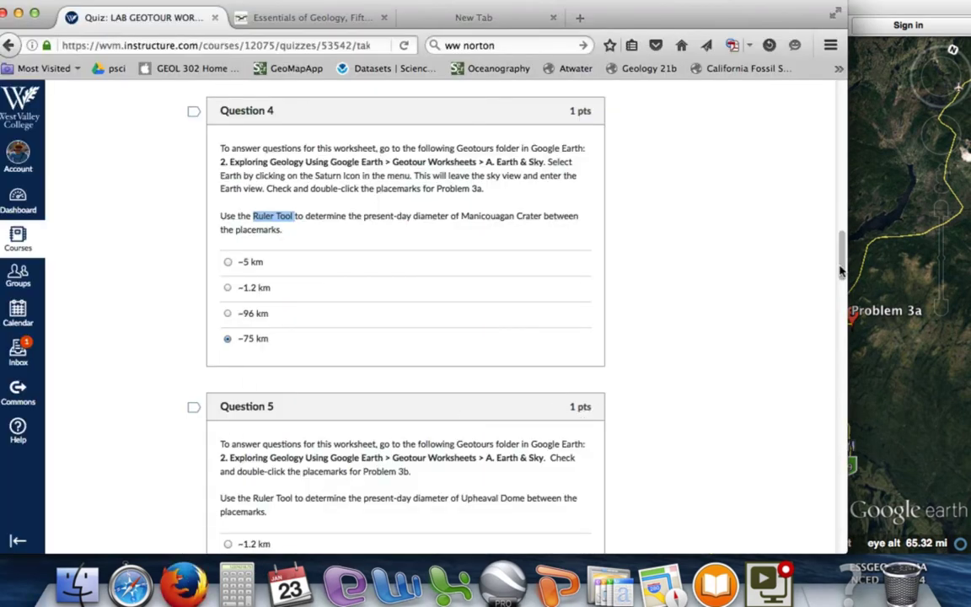
scroll(799, 307, down, 5)
click(861, 342)
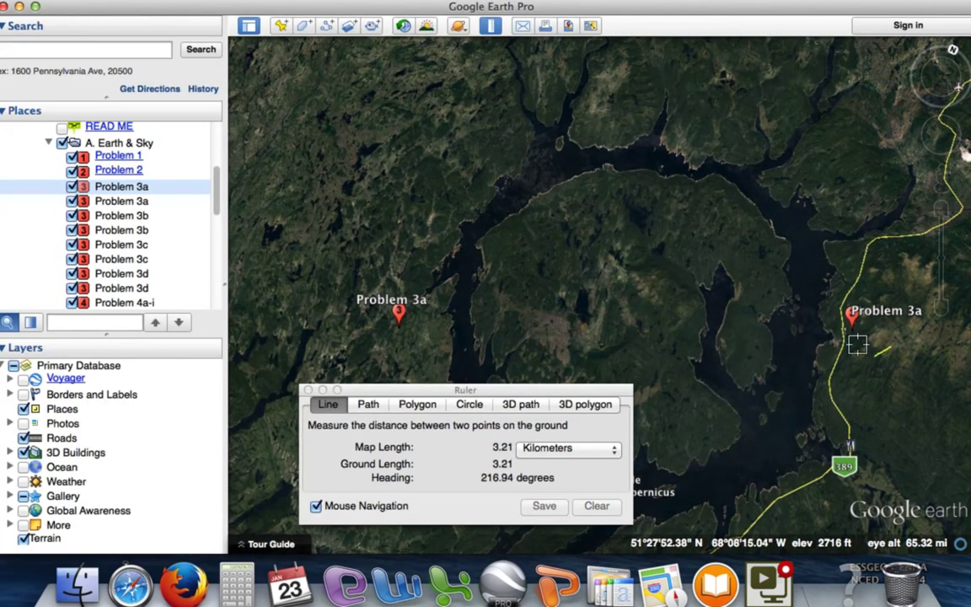
click(764, 335)
click(746, 283)
click(654, 281)
click(563, 293)
click(421, 254)
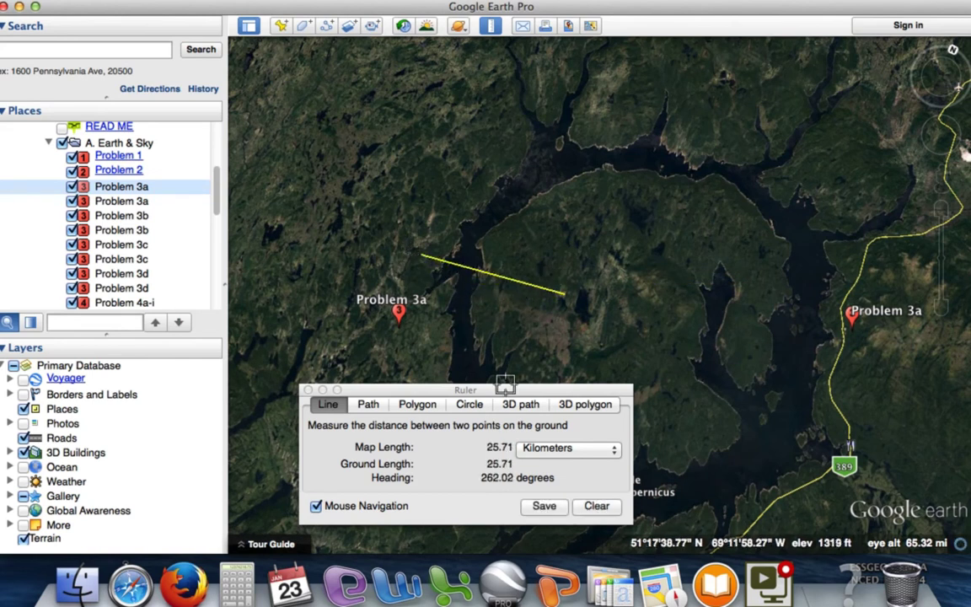
click(596, 506)
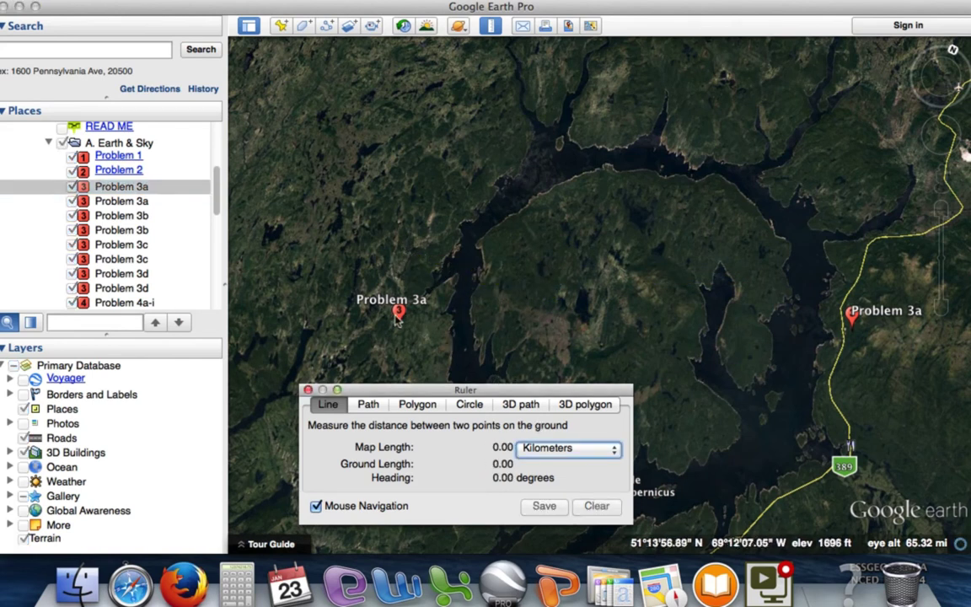
Step: Review the ruler's unit choices, keep Kilometers selected, and close the Ruler
click(615, 450)
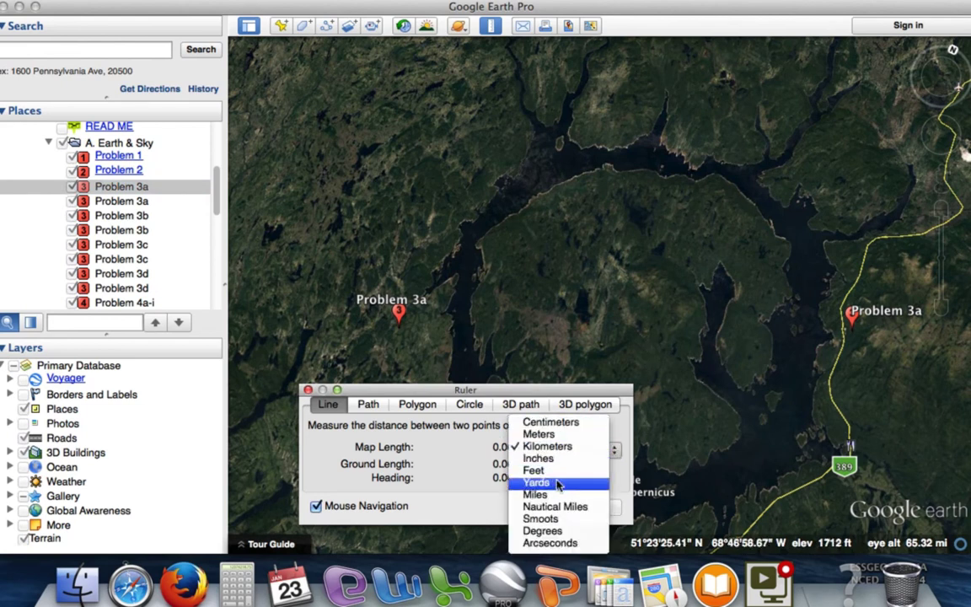
click(563, 448)
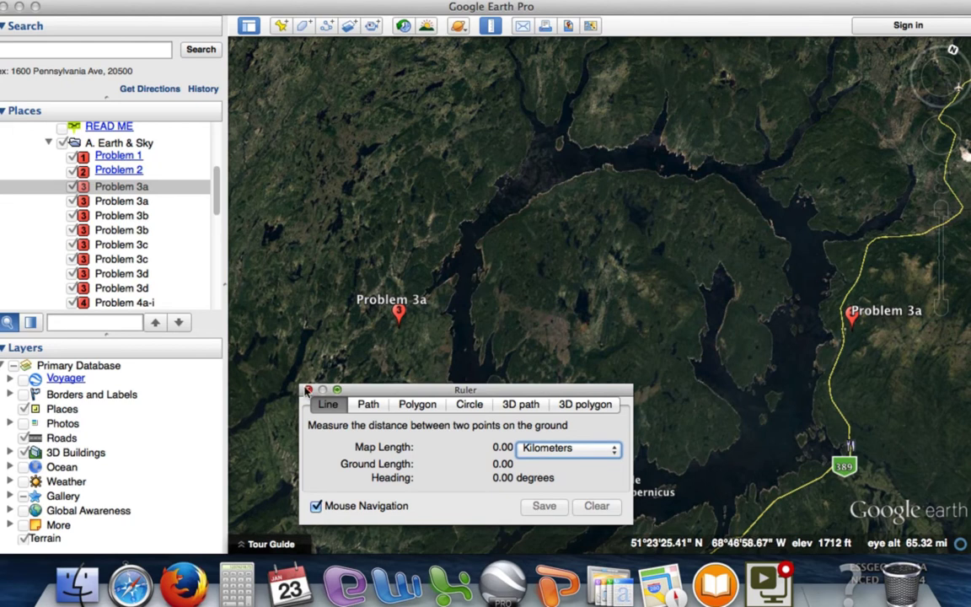
click(308, 390)
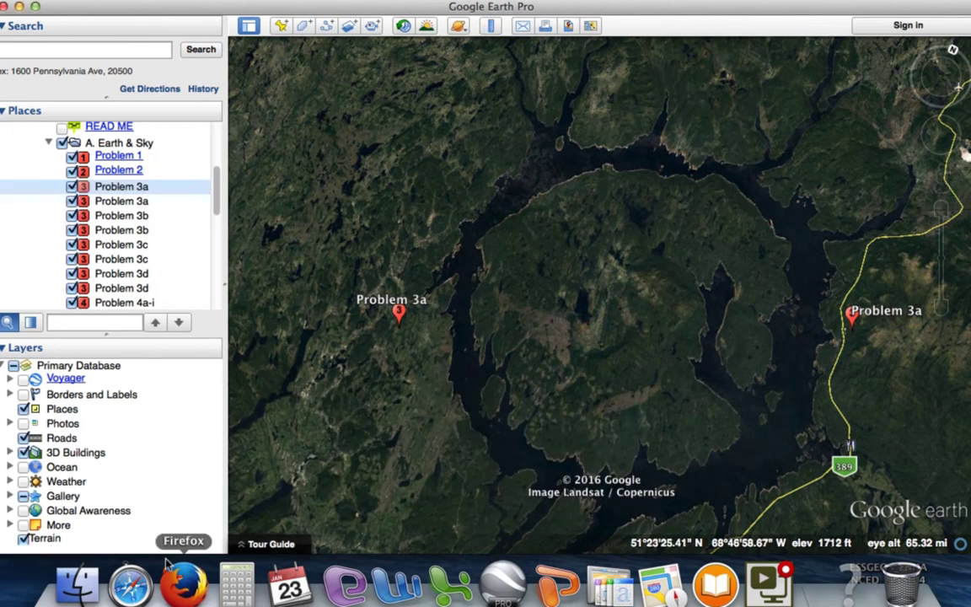
Step: Read Question 5 in Firefox and fly to the first Problem 3b placemark in Google Earth Pro
click(180, 588)
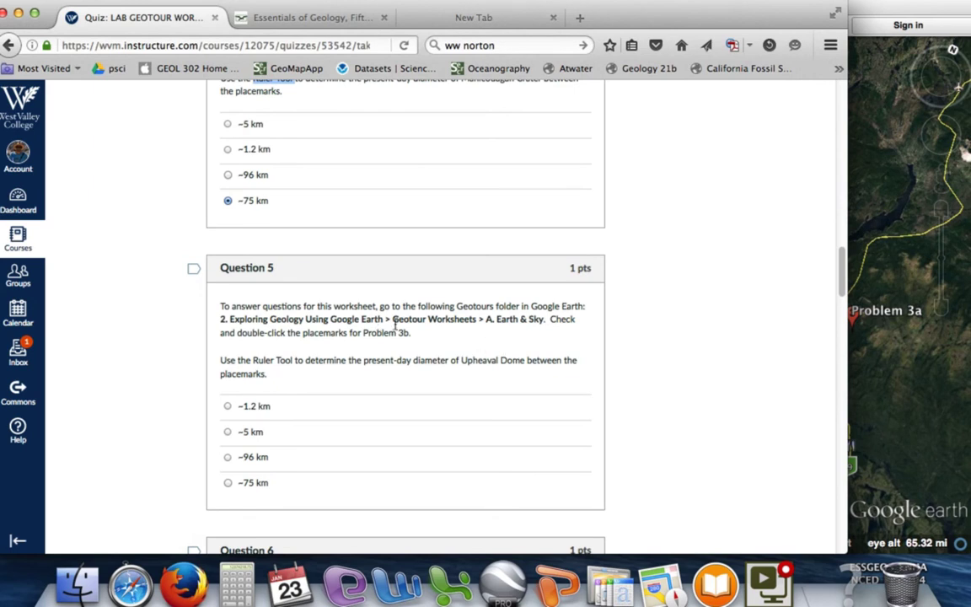
key(super+Tab)
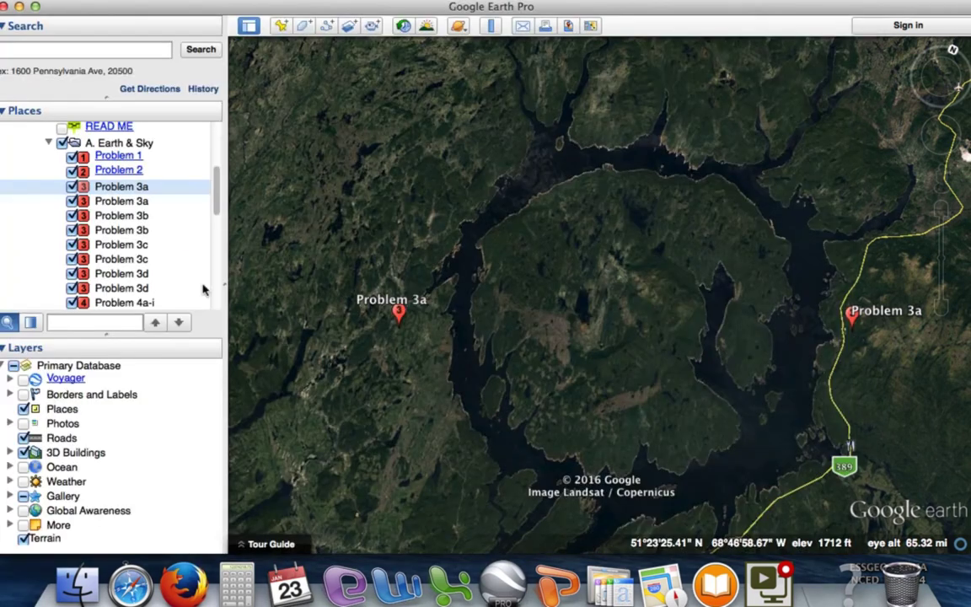
double_click(128, 216)
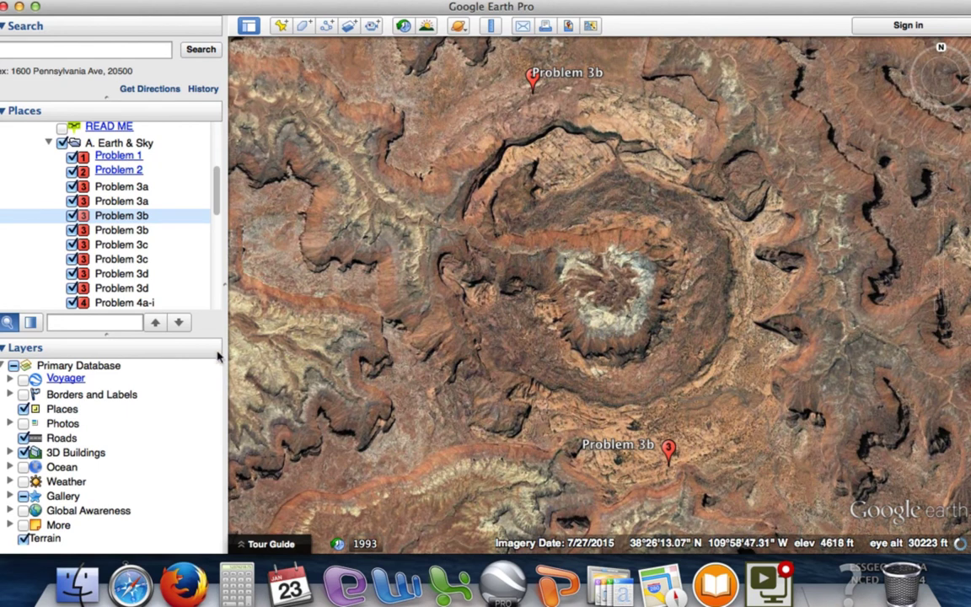
click(180, 584)
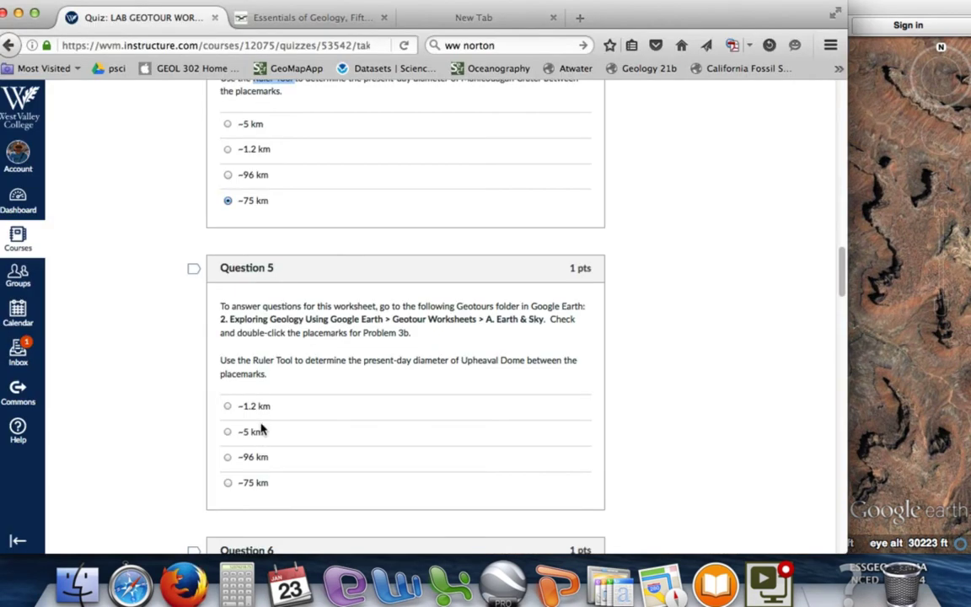
click(853, 392)
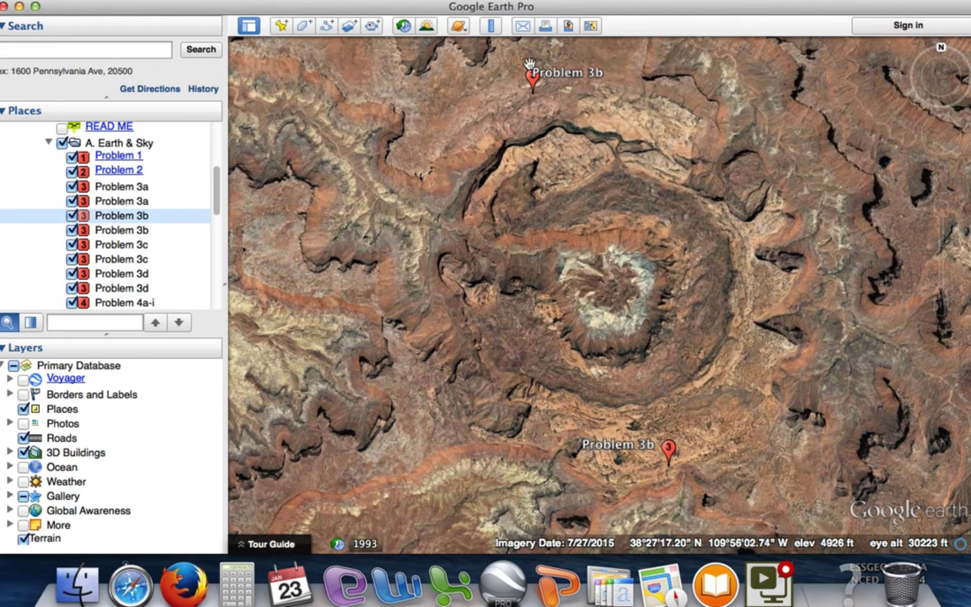
Step: Measure the distance across Upheaval Dome between the two Problem 3b placemarks in kilometers, close the cleared ruler, and switch to Firefox
click(491, 25)
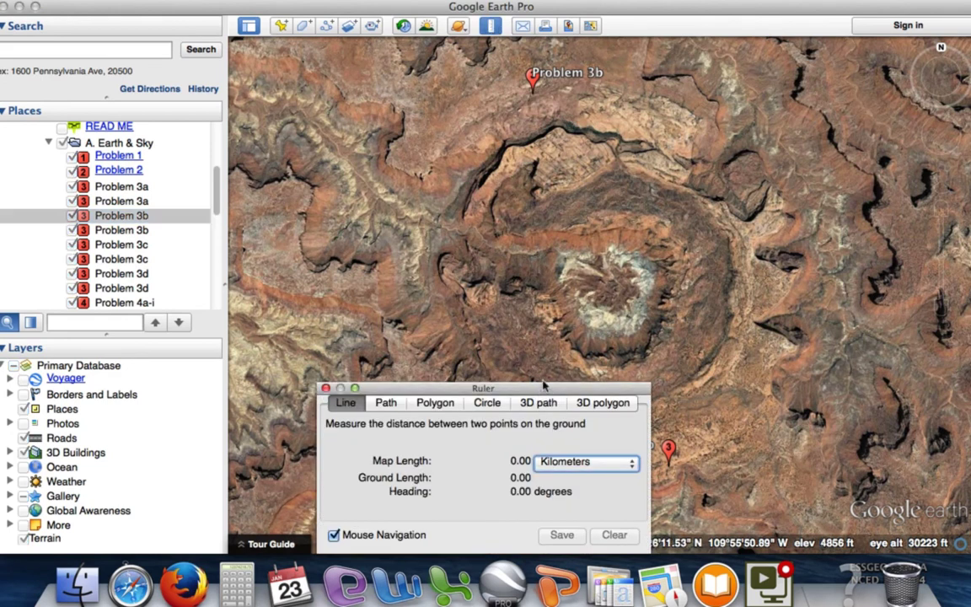
drag(544, 387, 474, 344)
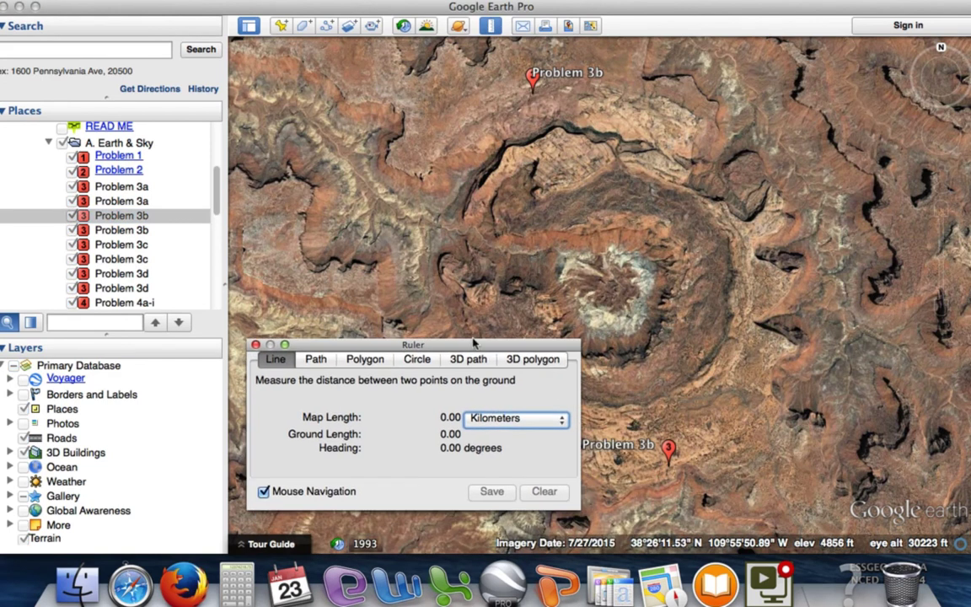
click(520, 76)
click(531, 84)
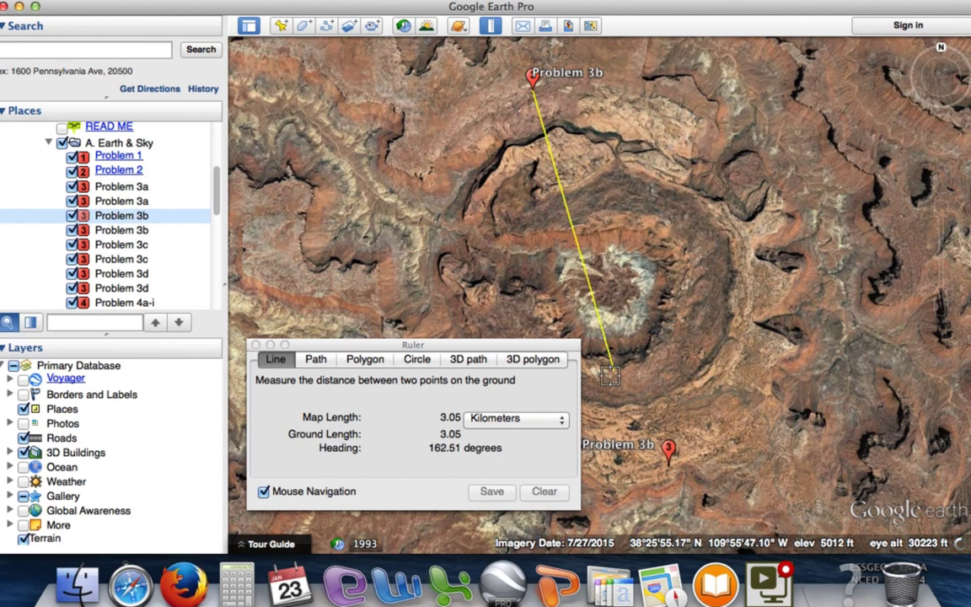
click(666, 452)
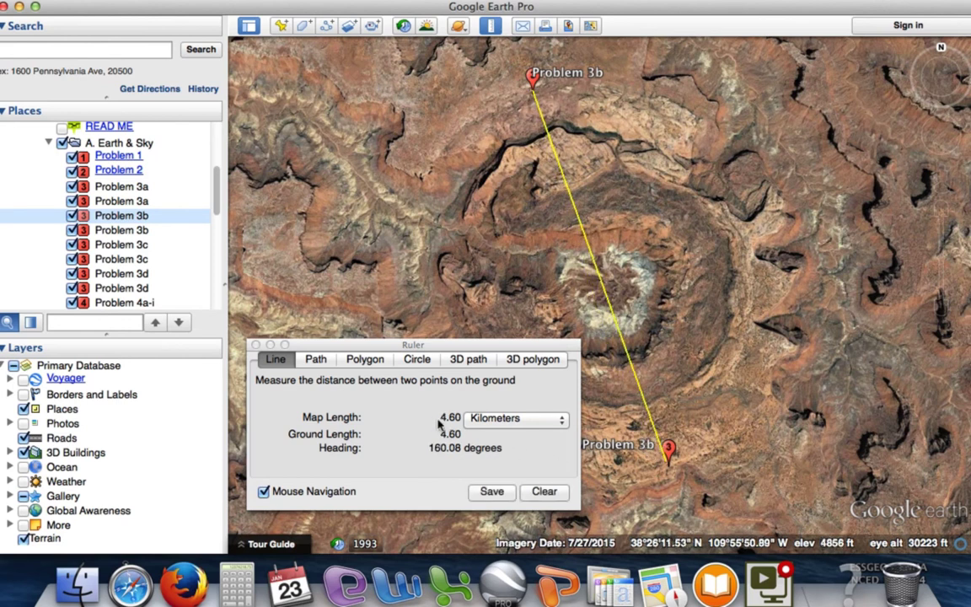
click(542, 494)
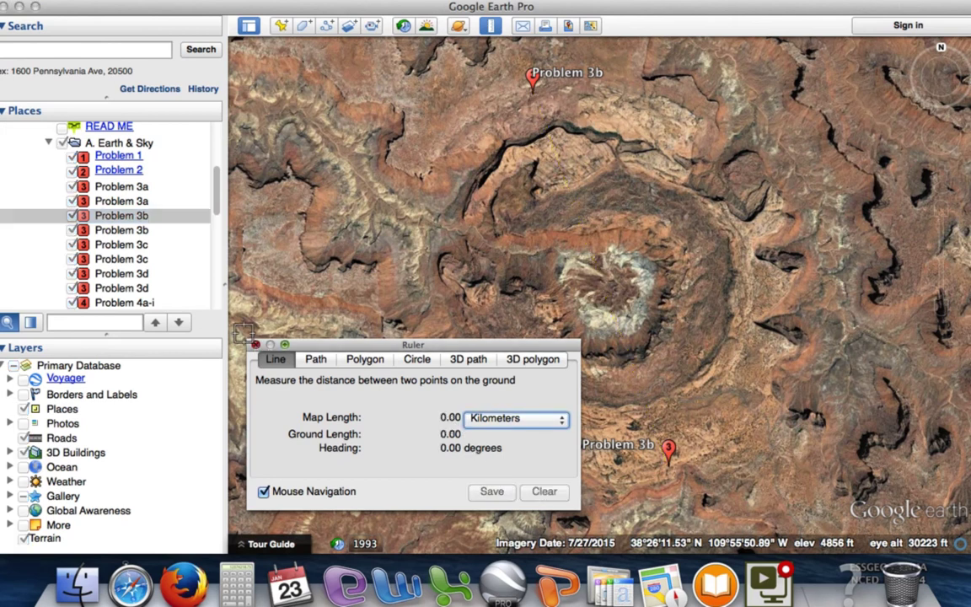
click(256, 346)
click(186, 579)
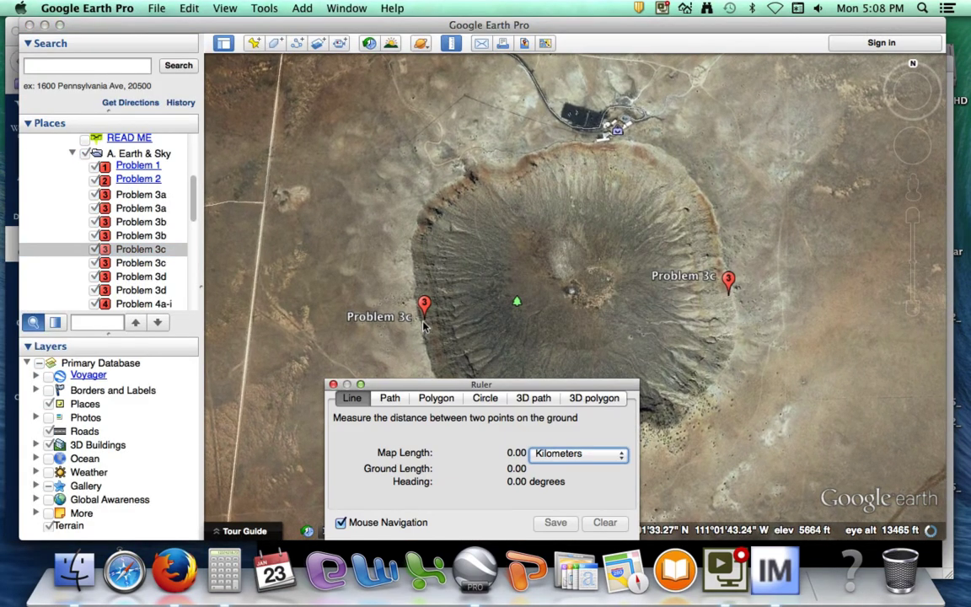
Step: Measure Meteor Crater's diameter in kilometers between the two Problem 3c placemarks, then close the Ruler
click(424, 318)
click(729, 296)
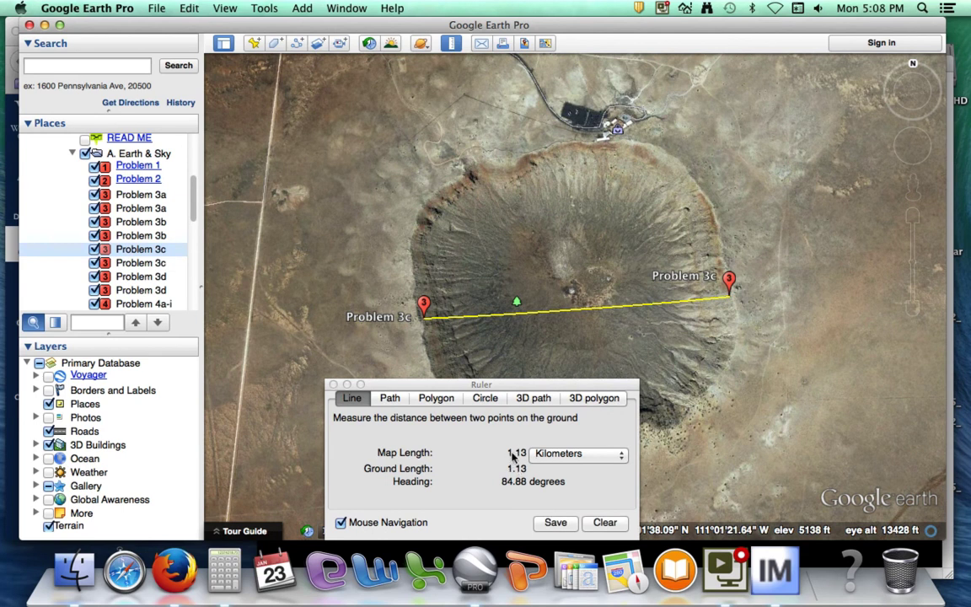
click(333, 385)
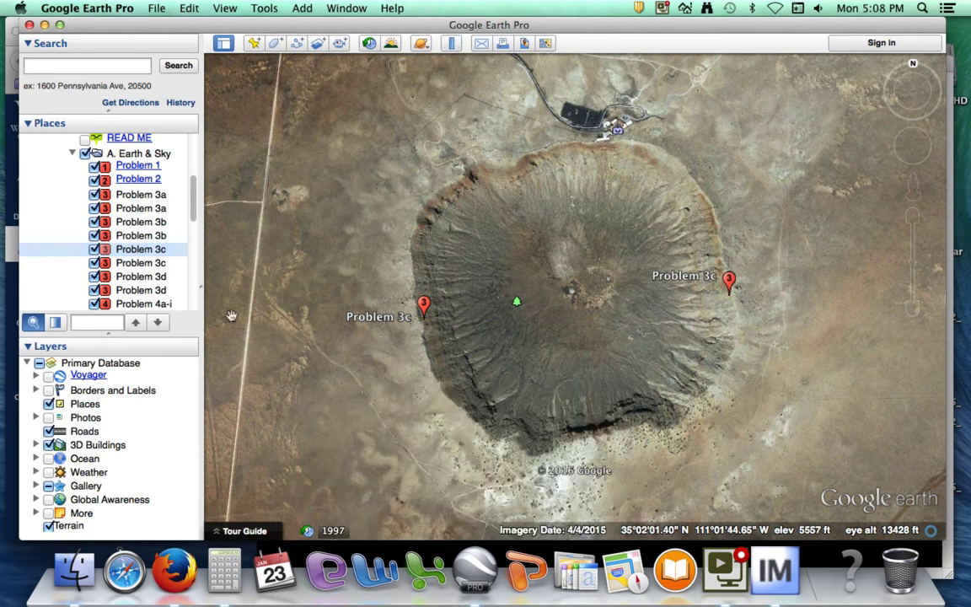
Step: Read Question 8's meteorite-to-crater ratio instructions in Firefox and go back to the Manicouagan Crater diameter in Question 4
click(174, 570)
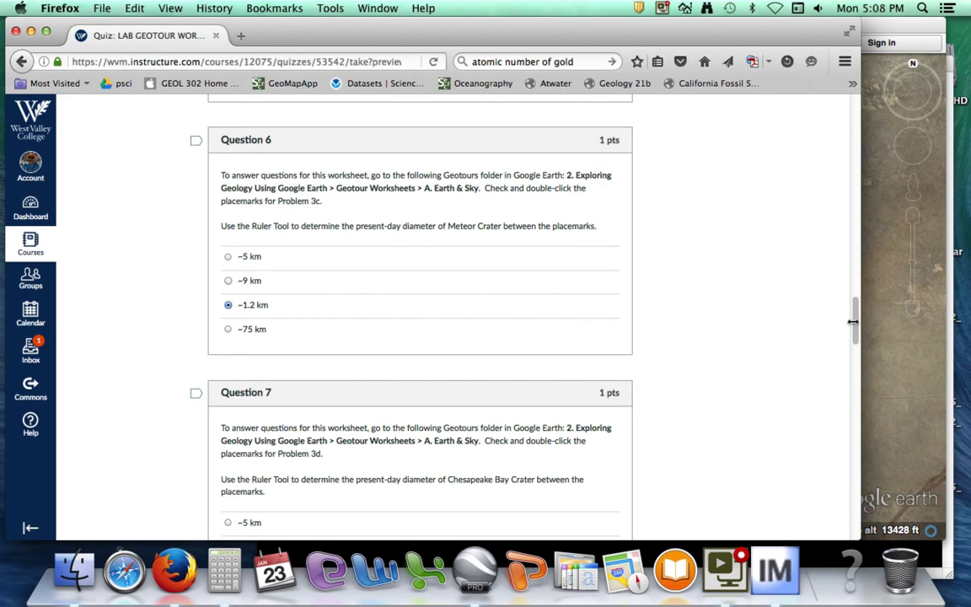
drag(860, 332, 842, 393)
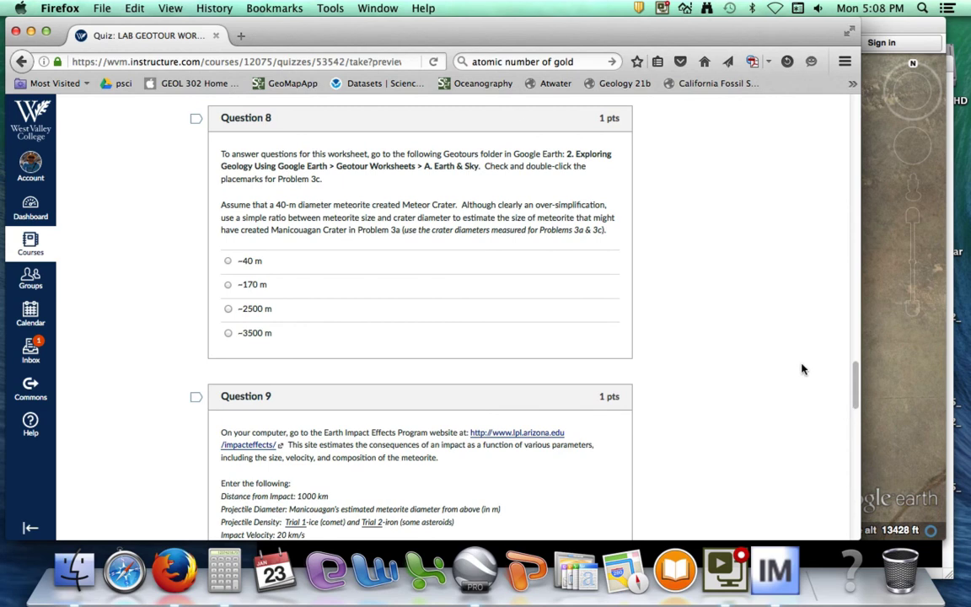
drag(853, 388, 866, 260)
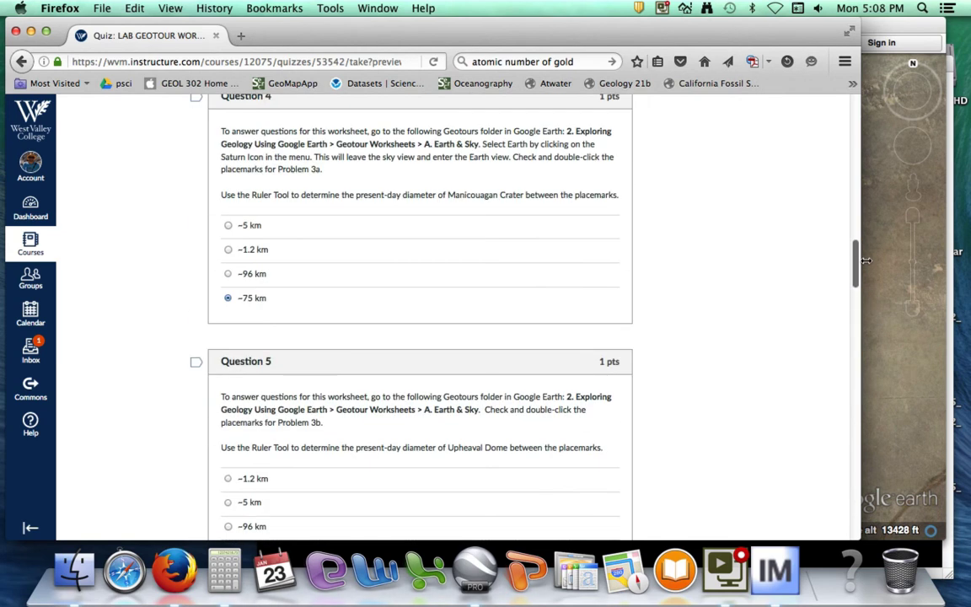
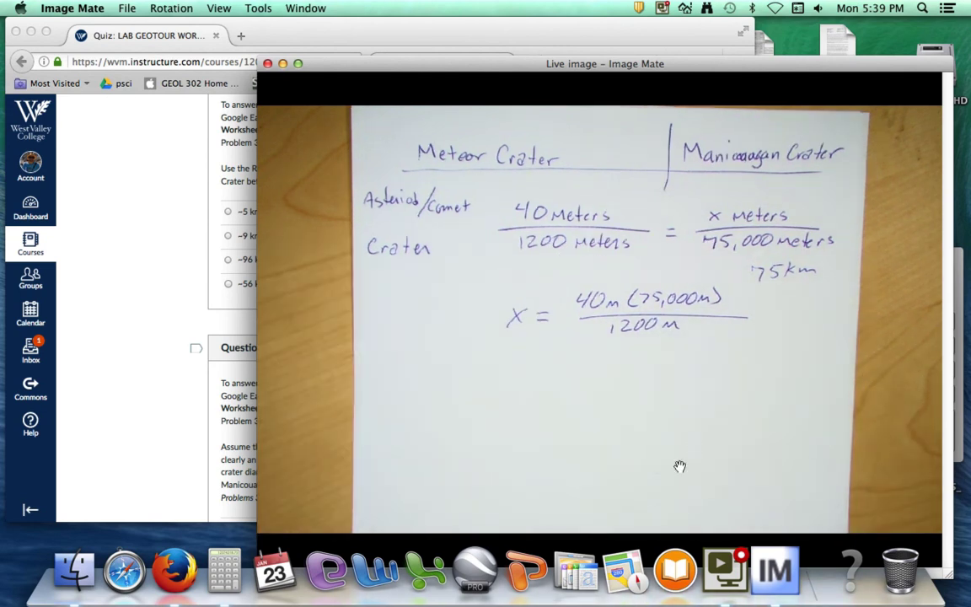
Step: Compute Manicouagan's estimated meteorite size in the Calculator by multiplying 40 by 75000 and dividing by 1200
click(238, 571)
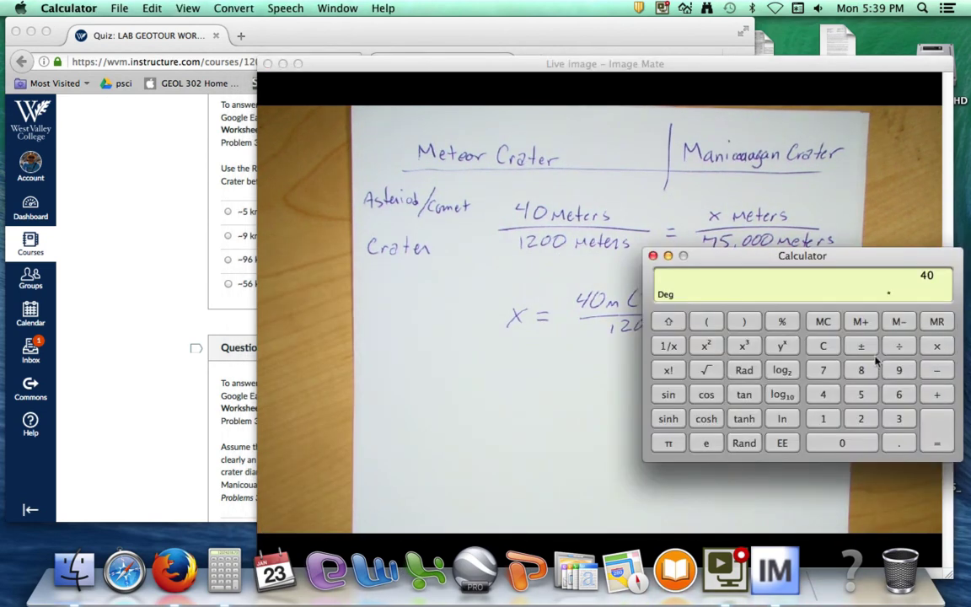
click(823, 370)
click(861, 395)
click(842, 442)
click(841, 443)
key(0)
click(937, 433)
click(906, 344)
click(822, 418)
click(861, 418)
click(841, 442)
click(841, 443)
click(927, 433)
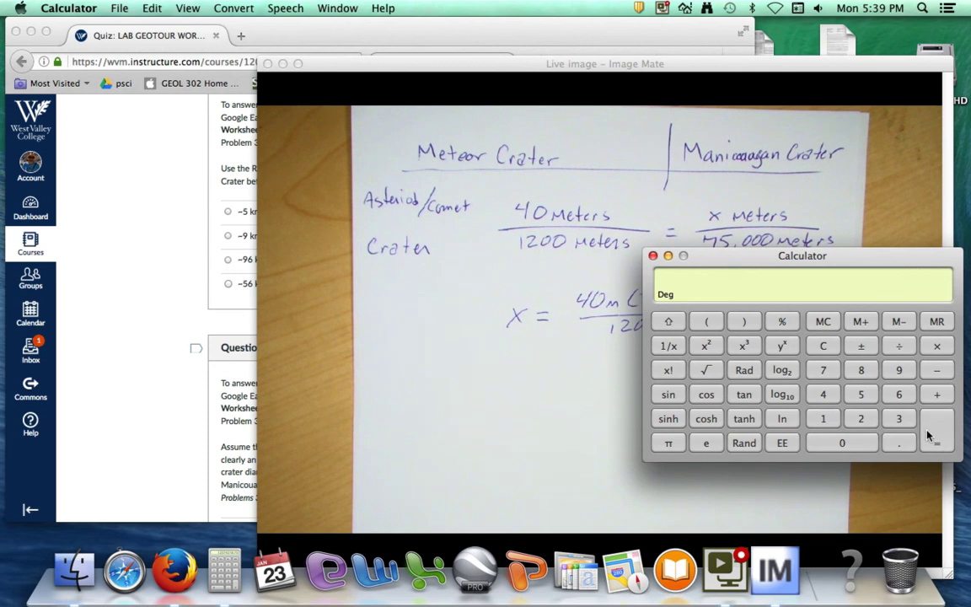
Step: Switch to the quiz in Firefox and answer Question 8 with ~2500 m
click(570, 397)
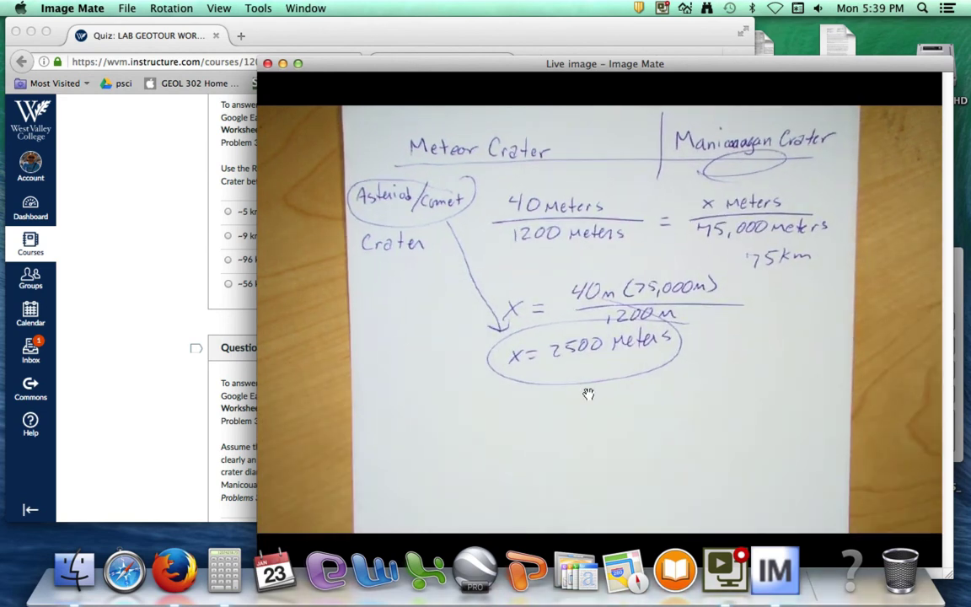
click(186, 313)
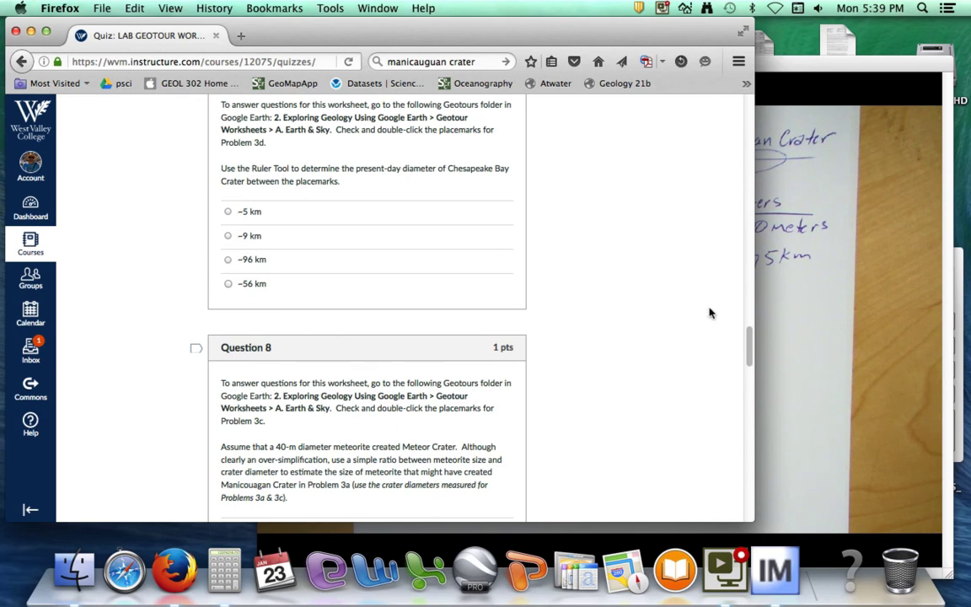
scroll(458, 388, down, 5)
click(227, 396)
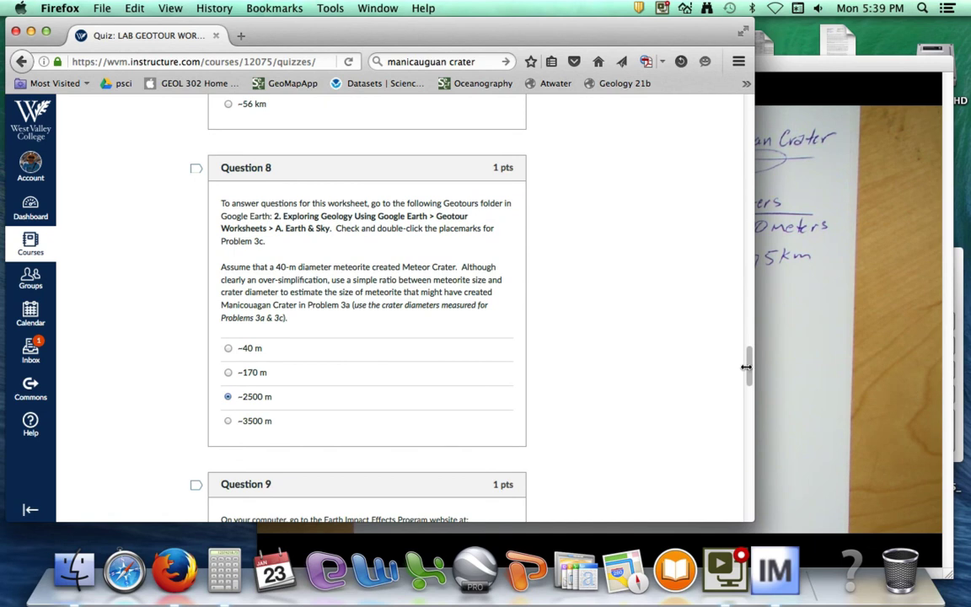
Step: Open the Earth Impact Effects Program website linked in Question 9 and set the distance from impact to 1000 km
scroll(839, 399, down, 10)
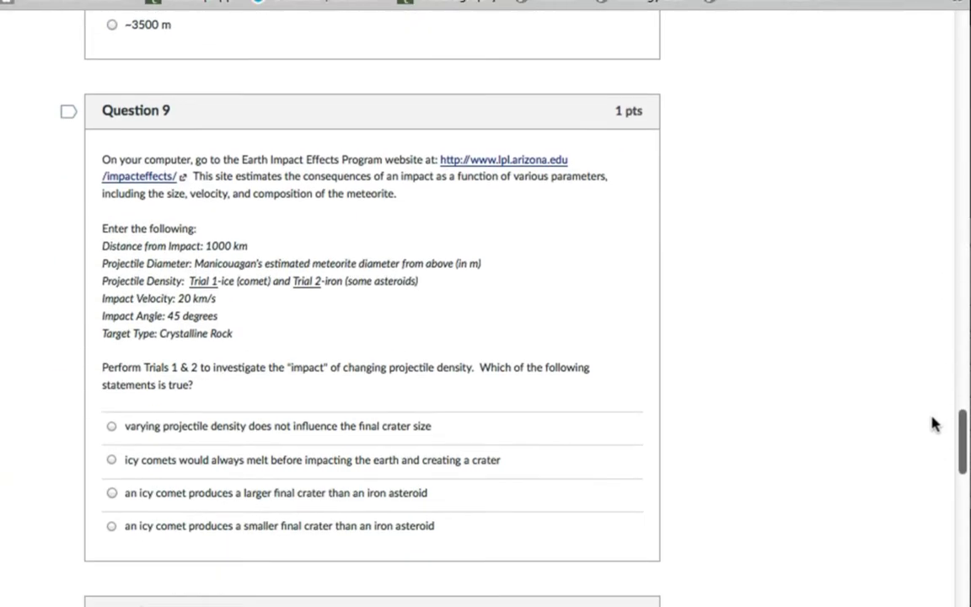
scroll(934, 424, down, 1)
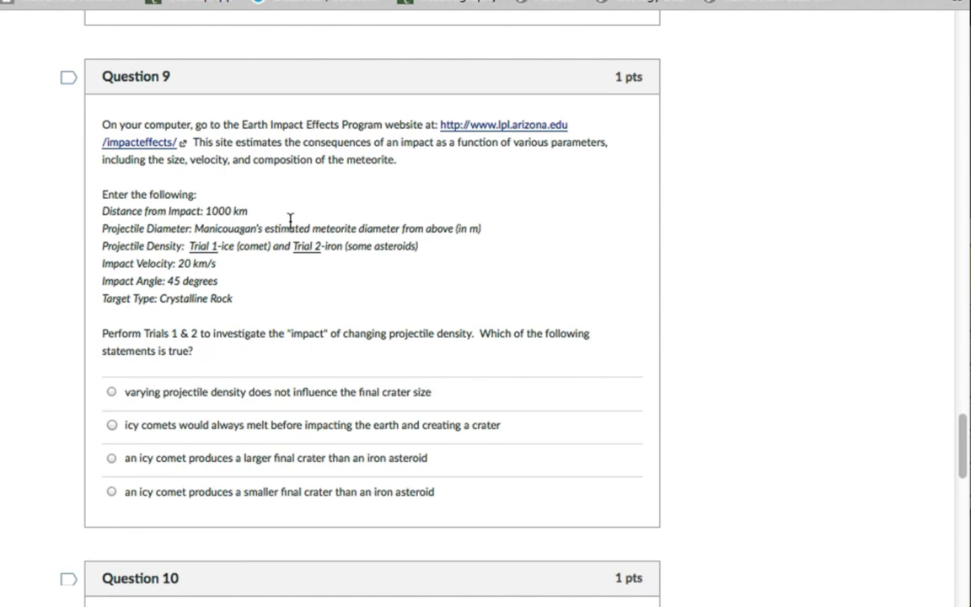
click(522, 125)
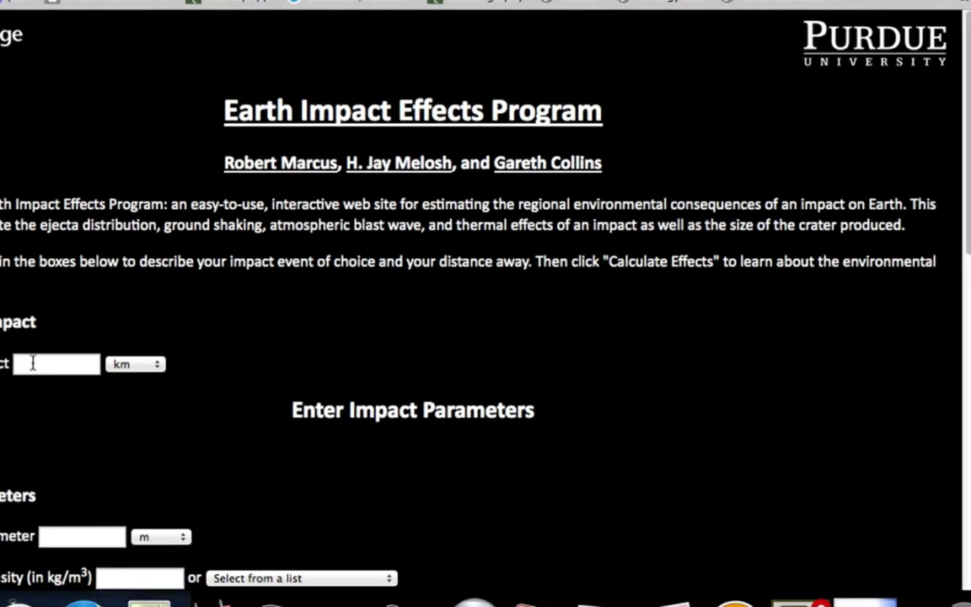
click(116, 333)
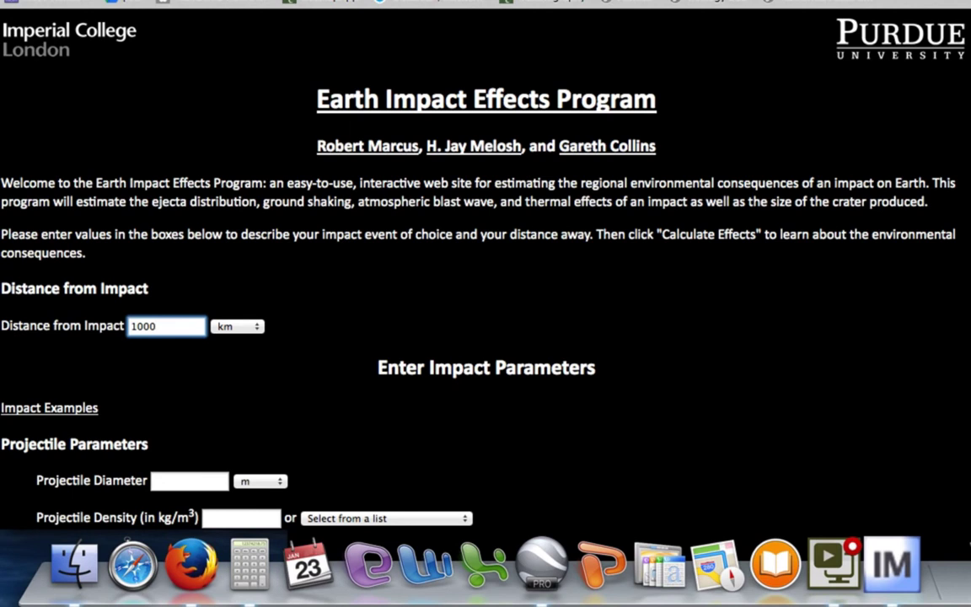
Step: Following Question 9's Trial 1 values, set the projectile diameter to 2500 m and the density to 1000 kg/m^3 for ice
key(ctrl+shift+Tab)
key(ctrl+Tab)
scroll(234, 249, down, 5)
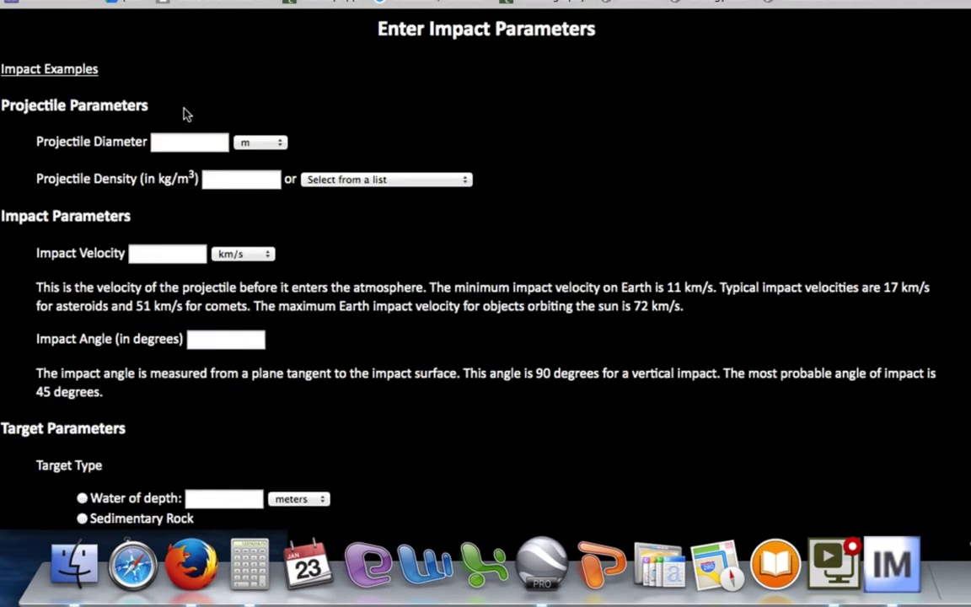
click(182, 135)
text(2500)
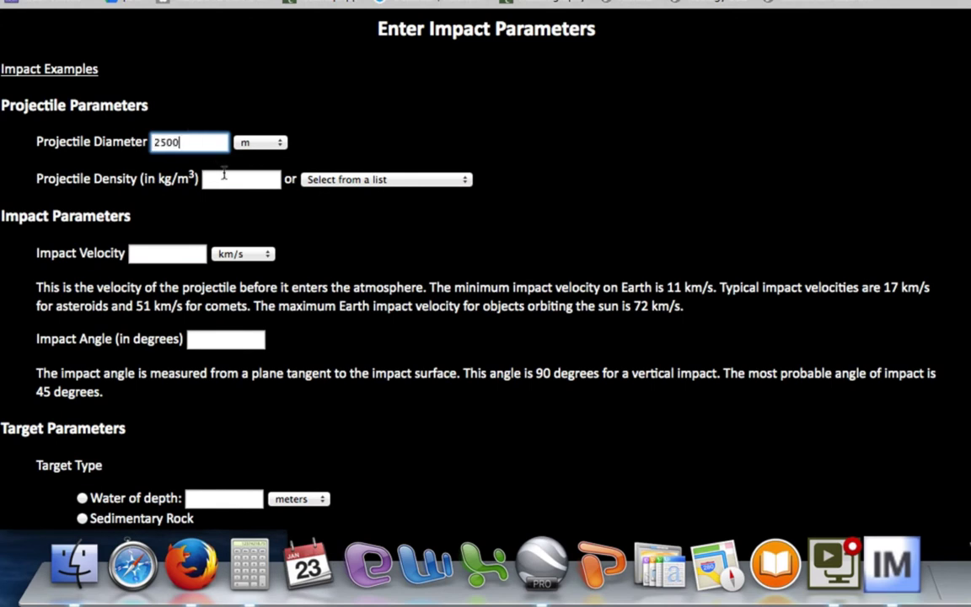
key(ctrl+Tab)
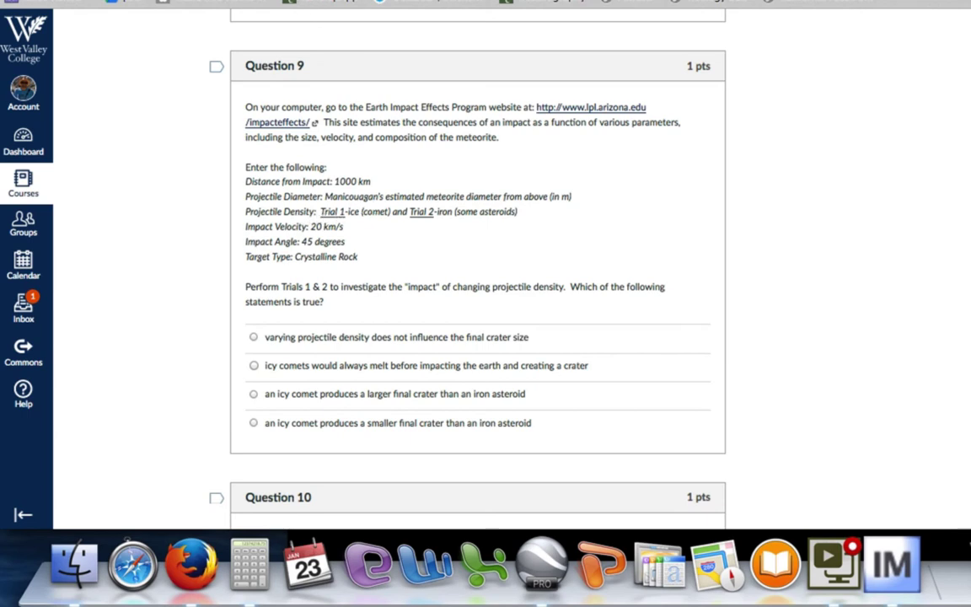
click(291, 4)
click(345, 178)
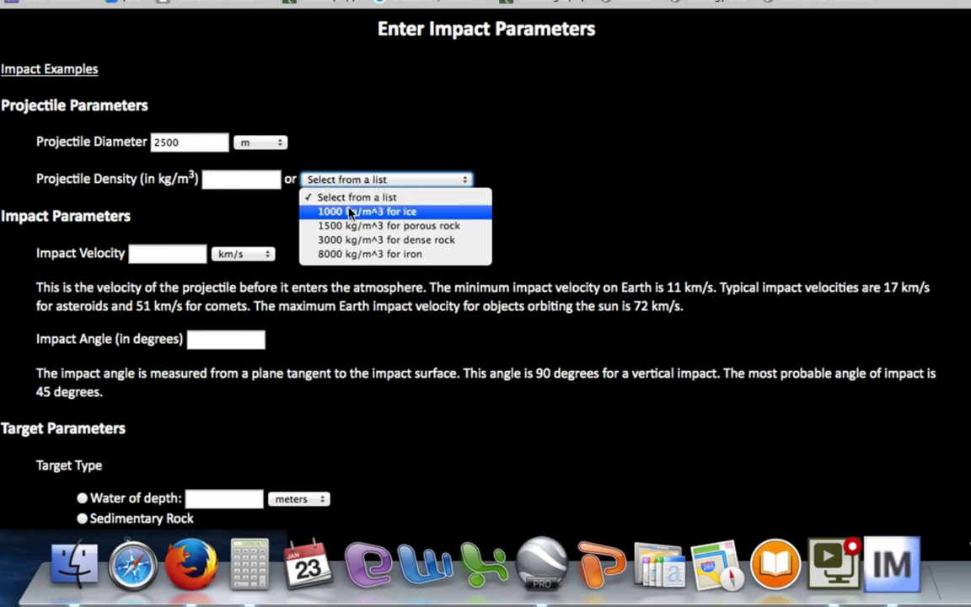
click(350, 212)
Step: Check Question 9's impact values, then set the impact velocity to 20 km/s and the impact angle to 45 degrees
key(ctrl+shift+Tab)
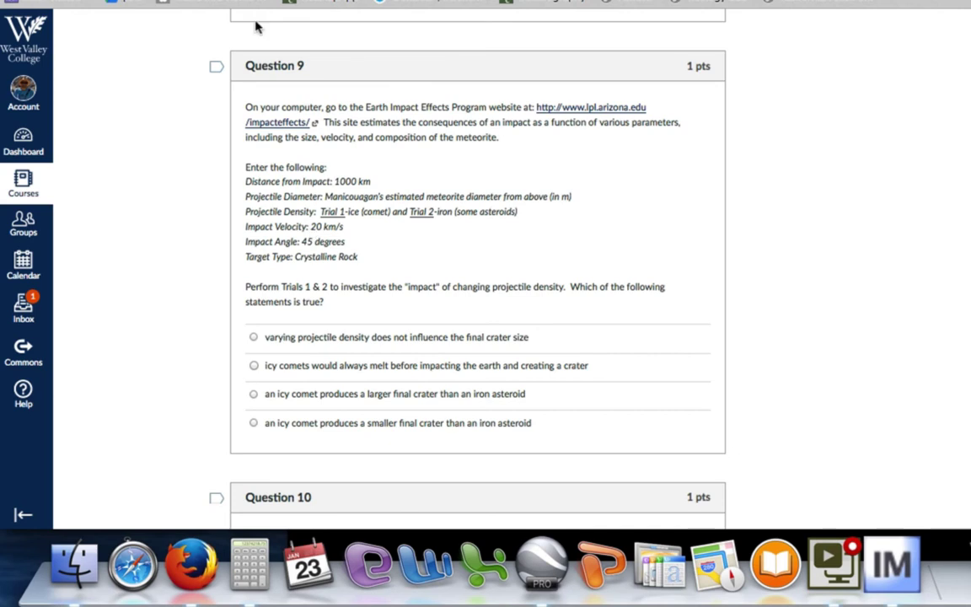
key(ctrl+Tab)
click(203, 336)
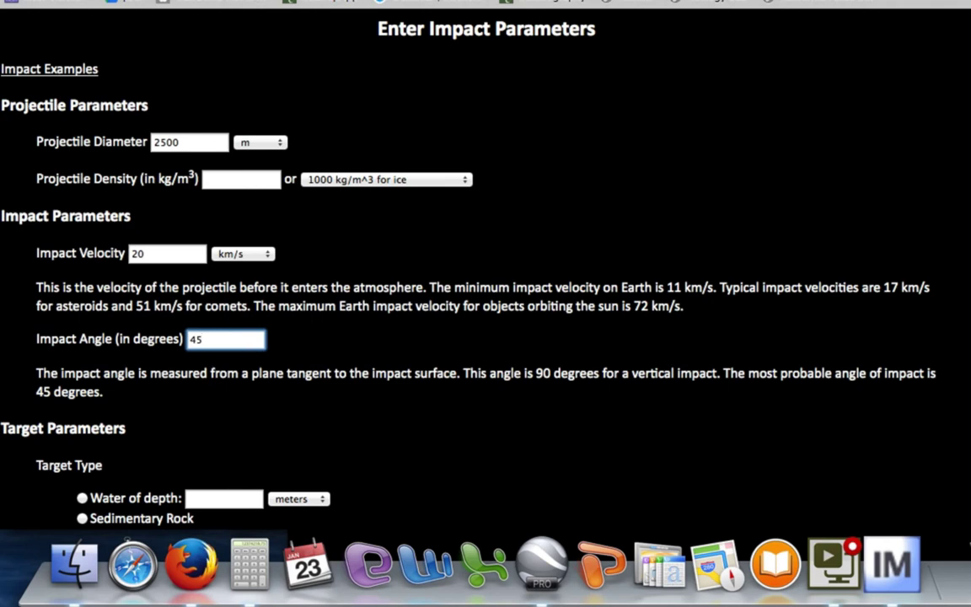
Step: Check the target type in Question 9, choose Crystalline Rock as the target, and calculate the impact effects
scroll(967, 340, down, 5)
key(ctrl+Tab)
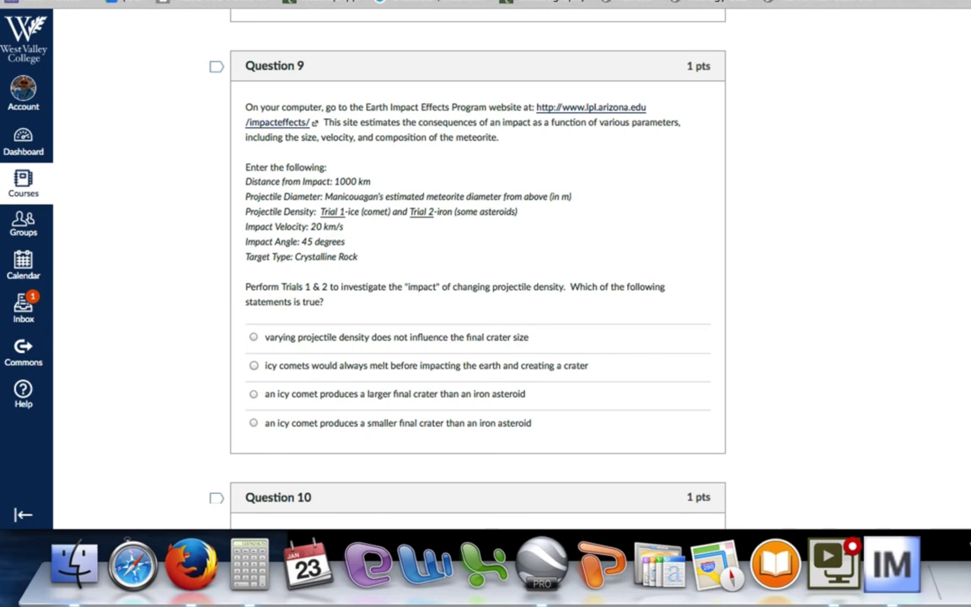
click(336, 4)
click(82, 361)
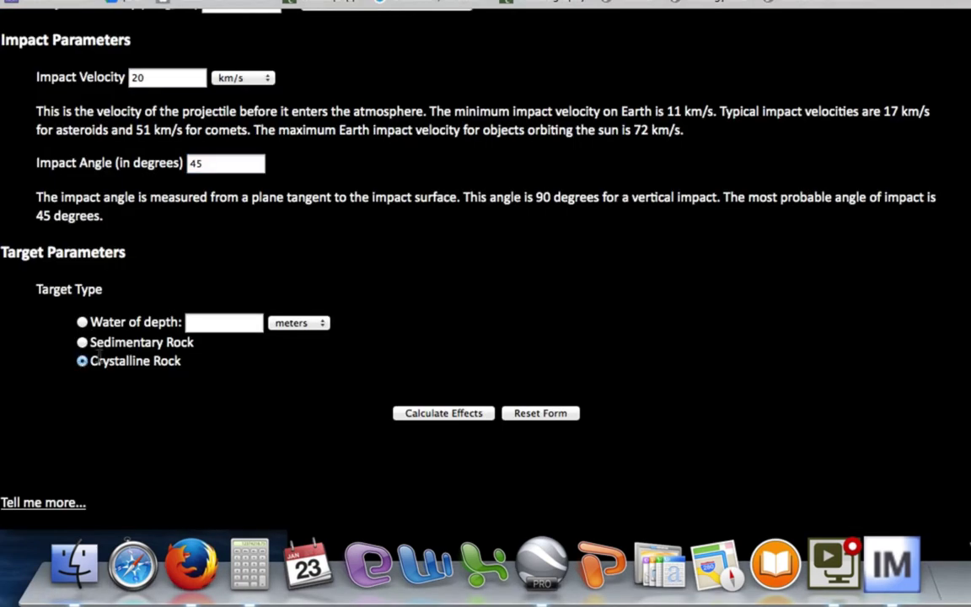
click(447, 413)
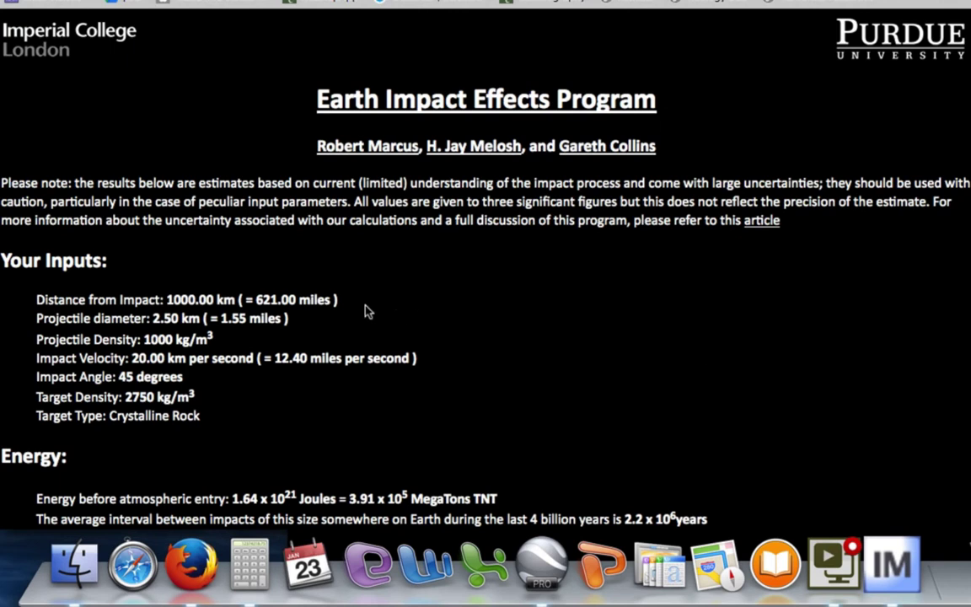
Step: Review the calculated impact results and answer Question 9 with "an icy comet produces a smaller final crater than an iron asteroid"
scroll(466, 227, down, 10)
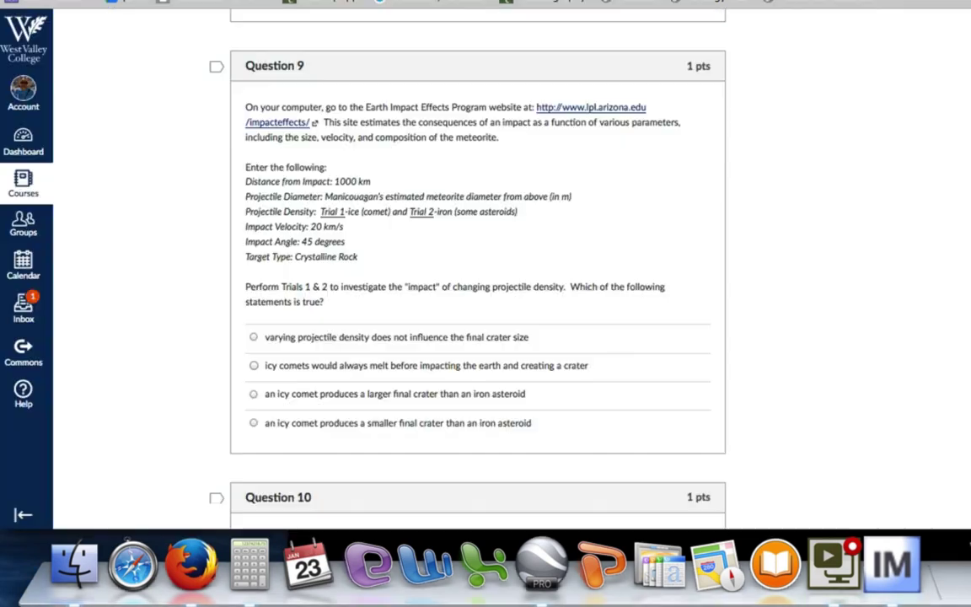
click(252, 422)
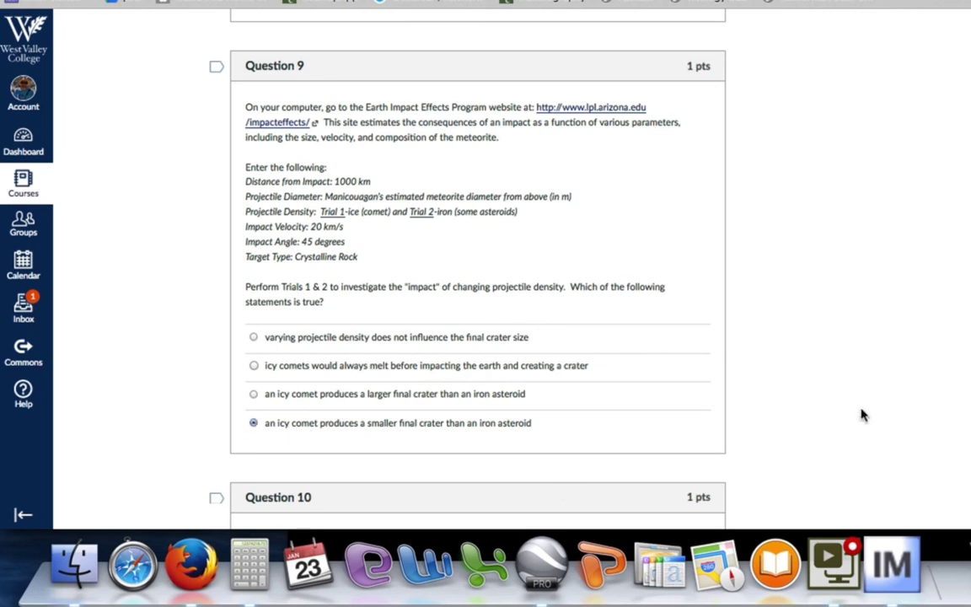